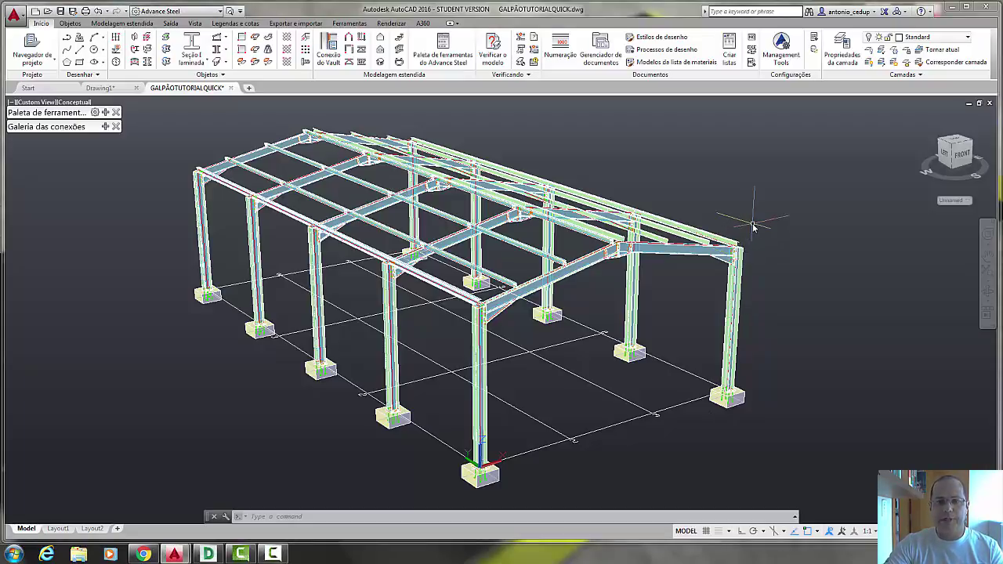
Orbit, pan and zoom to inspect the right-hand column footing and its base plate
middle_click_drag(736, 235, 553, 247, "shift")
scroll(689, 231, "up", 2)
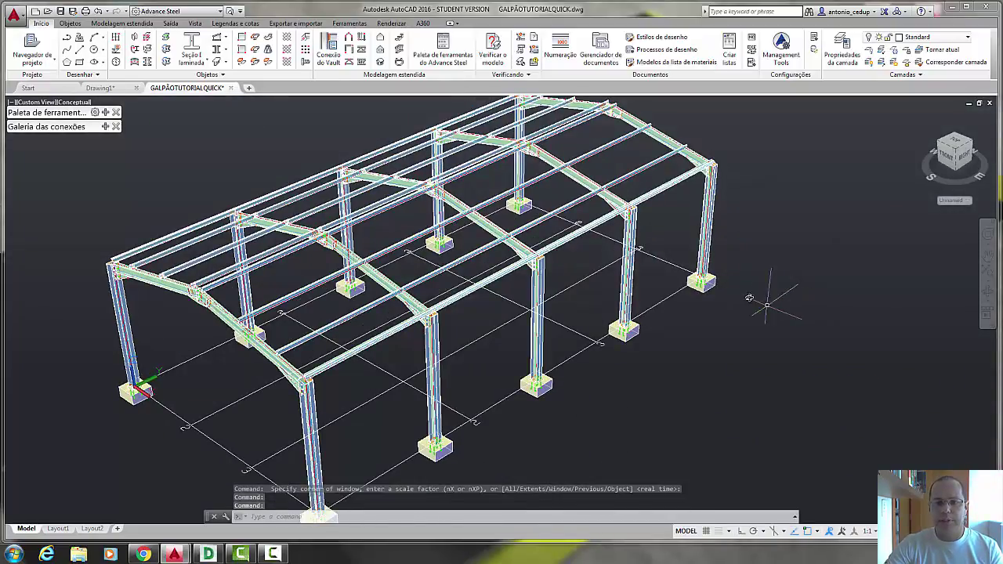
scroll(752, 285, "up", 3)
middle_click_drag(721, 285, 571, 287)
scroll(576, 298, "up", 5)
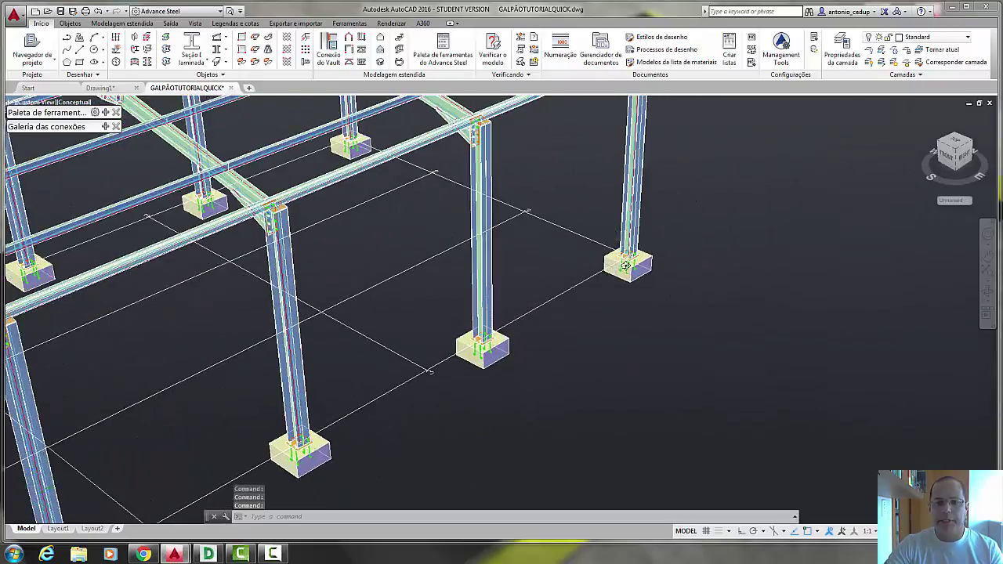
scroll(584, 314, "up", 6)
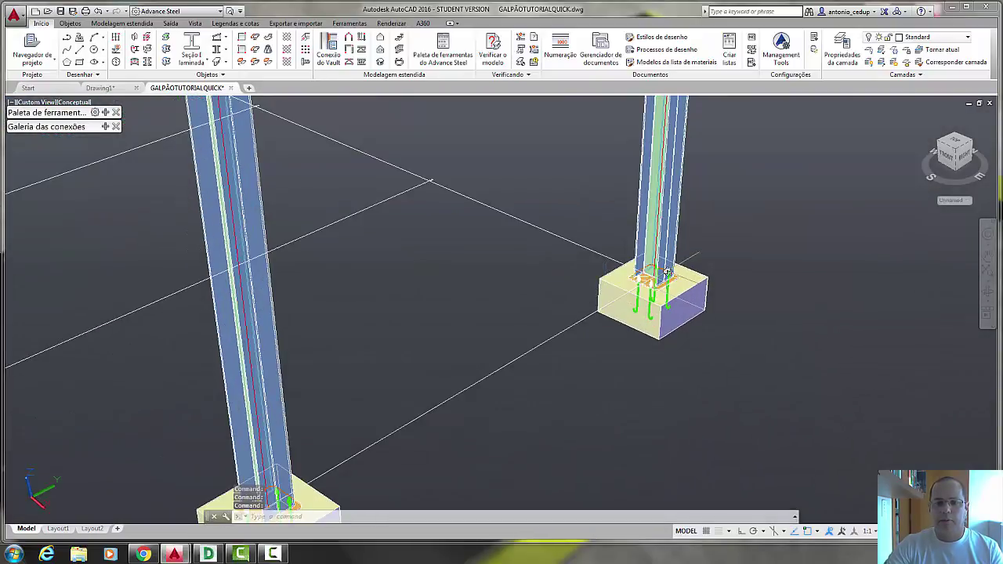
scroll(591, 292, "up", 6)
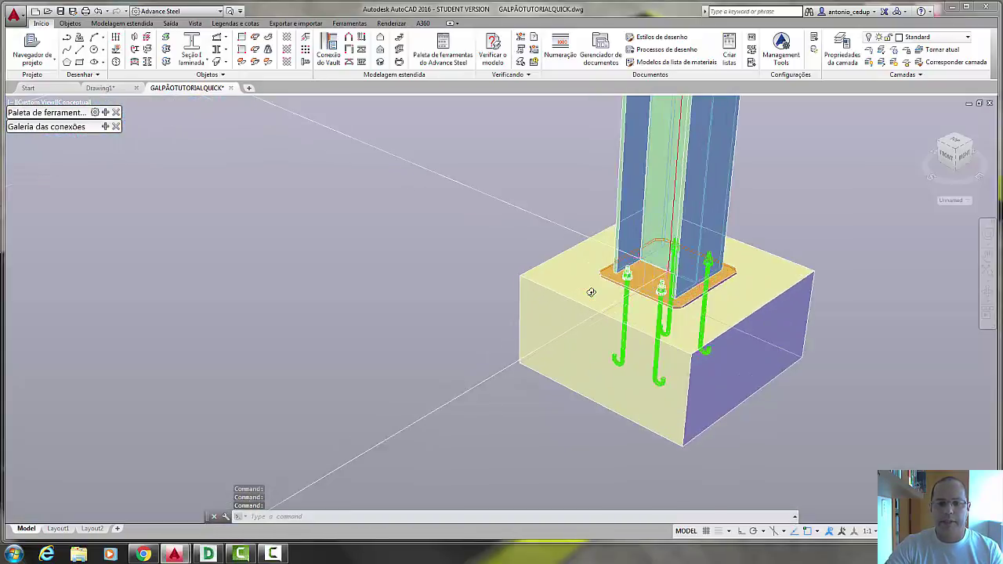
scroll(563, 306, "down", 2)
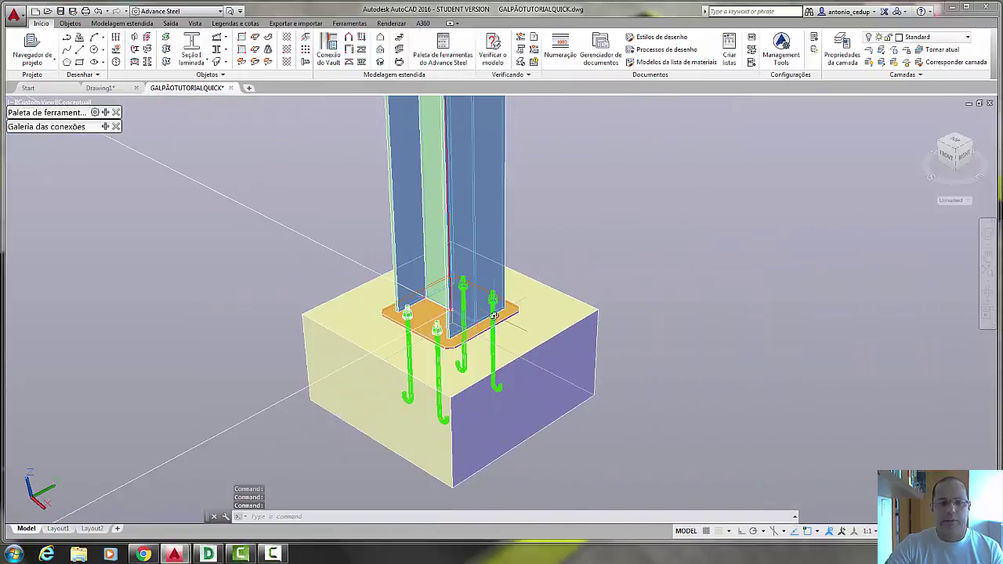
scroll(494, 315, "down", 3)
middle_click_drag(502, 313, 525, 303, "shift")
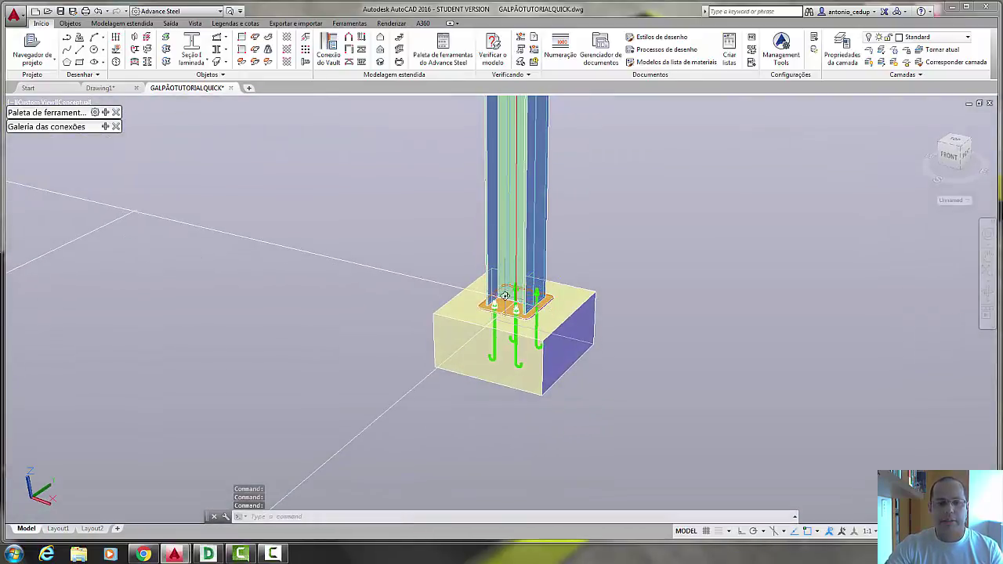
scroll(518, 257, "down", 5)
middle_click_drag(519, 253, 548, 286, "shift")
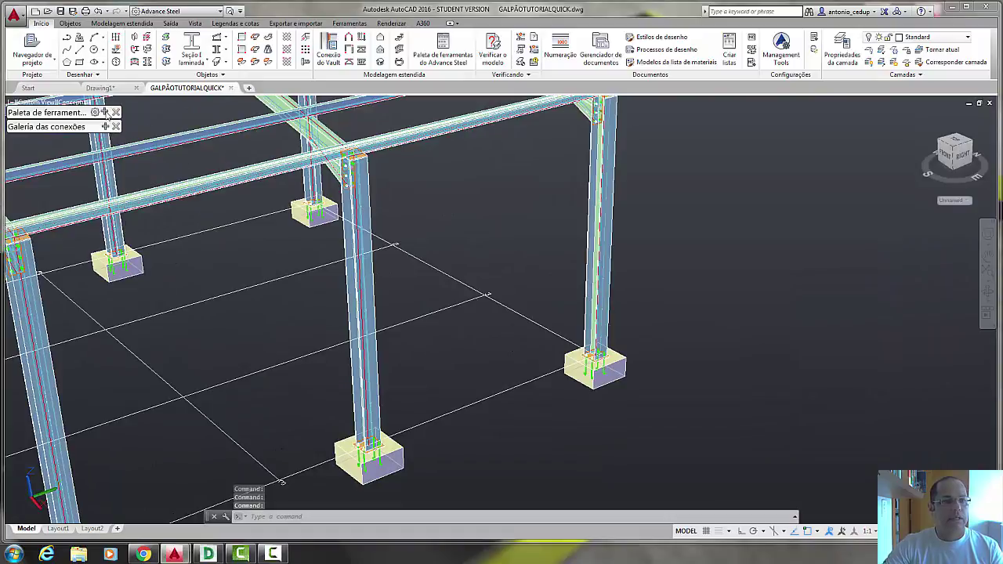
Place the UCS origin on the right-hand column's base plate with UCS Origin
mouse_move(108, 114)
left_click(15, 196)
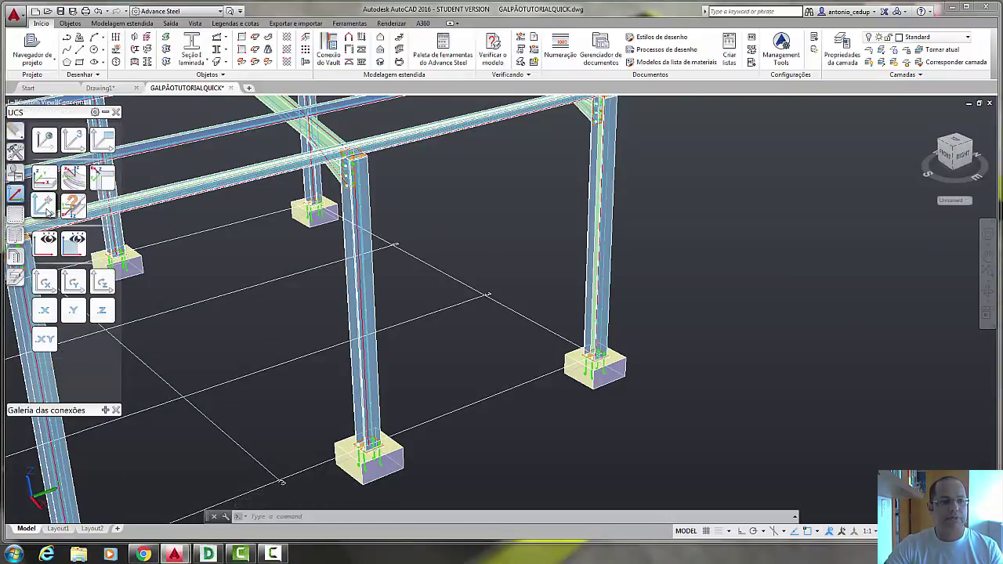
left_click(45, 208)
scroll(582, 352, "up", 5)
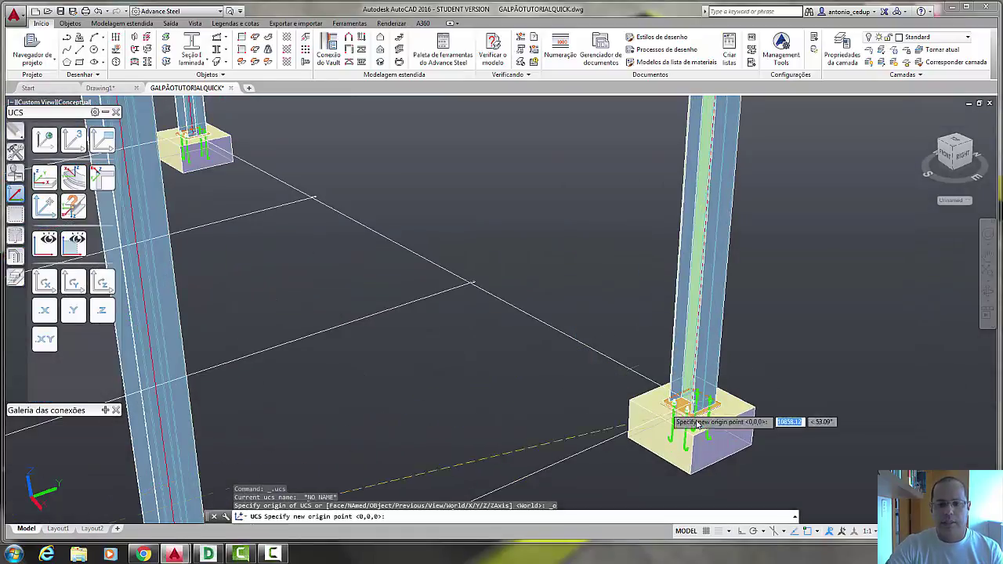
scroll(683, 410, "up", 2)
scroll(744, 415, "down", 3)
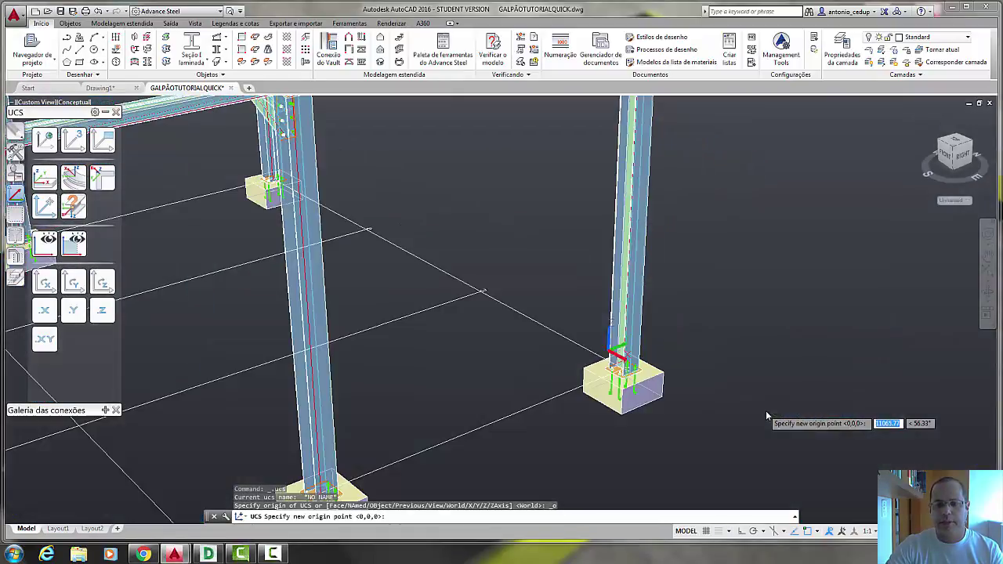
middle_click_drag(711, 365, 638, 343, "shift")
left_click(695, 339)
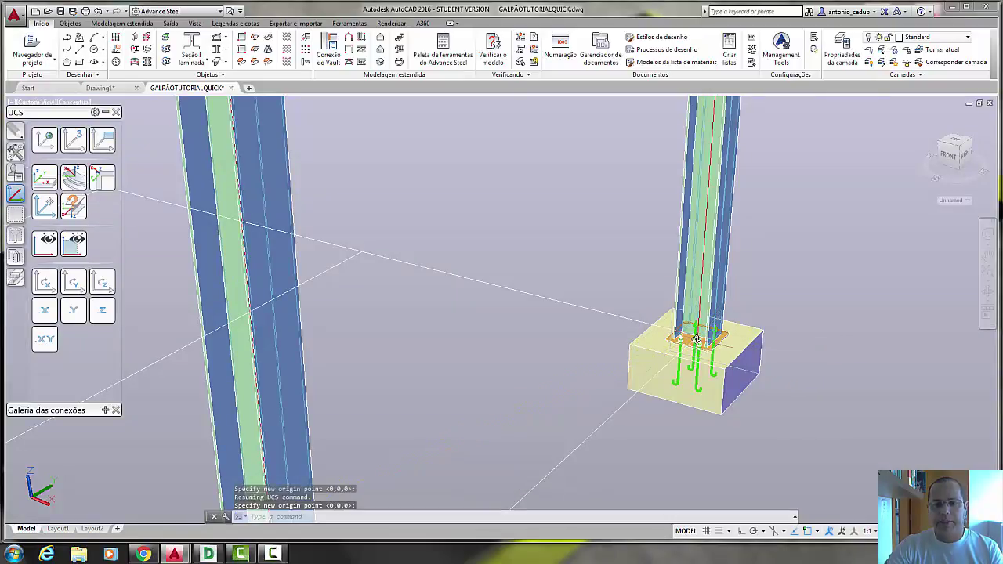
scroll(729, 322, "down", 3)
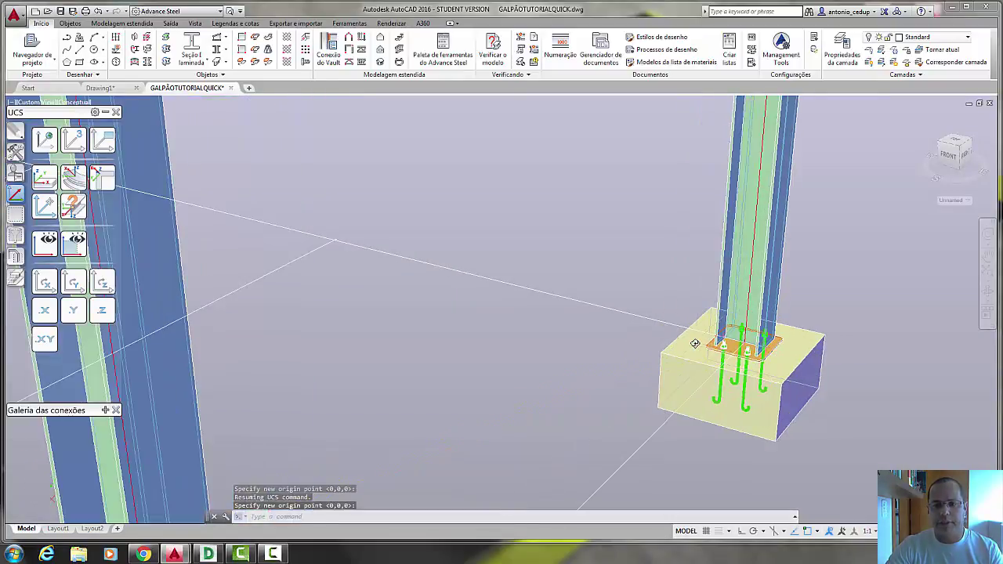
scroll(742, 345, "down", 2)
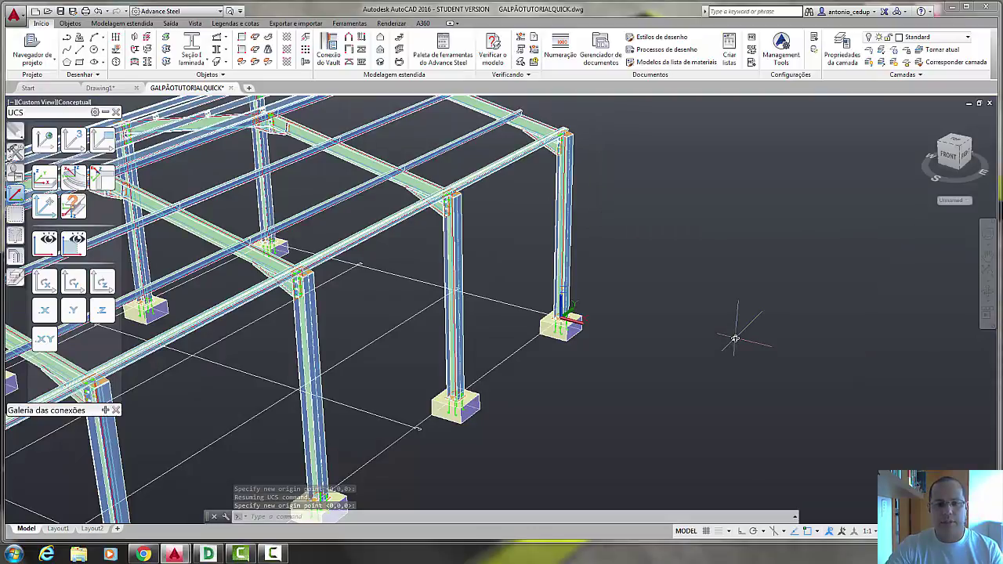
Turn the UCS three times about its Y axis, then orbit to check the orientation
key("Escape")
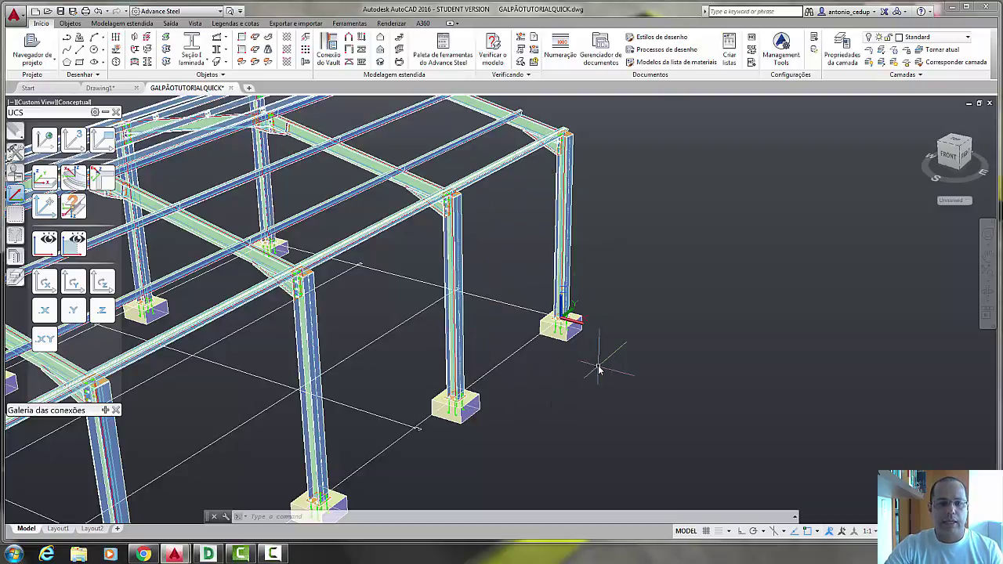
left_click(80, 289)
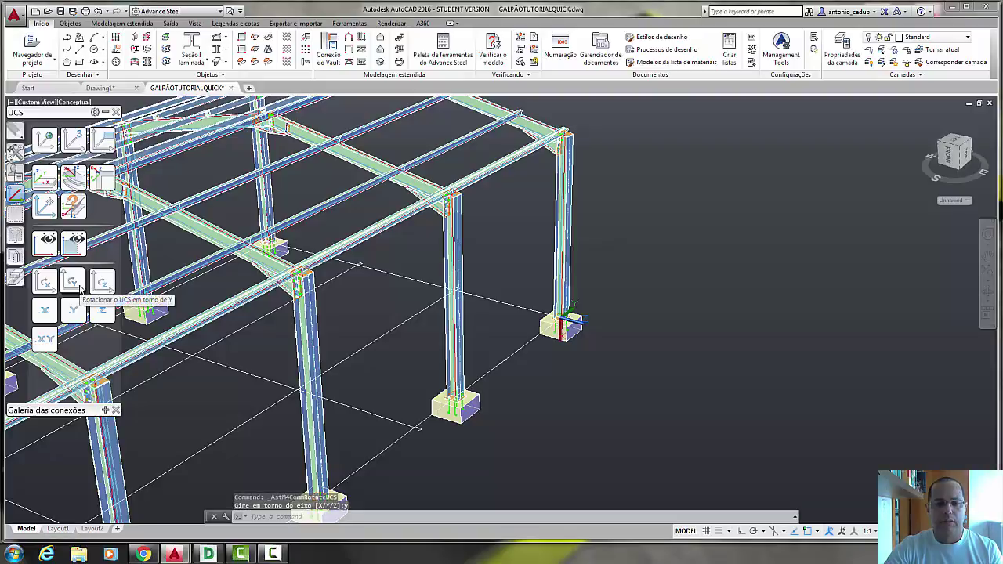
left_click(79, 289)
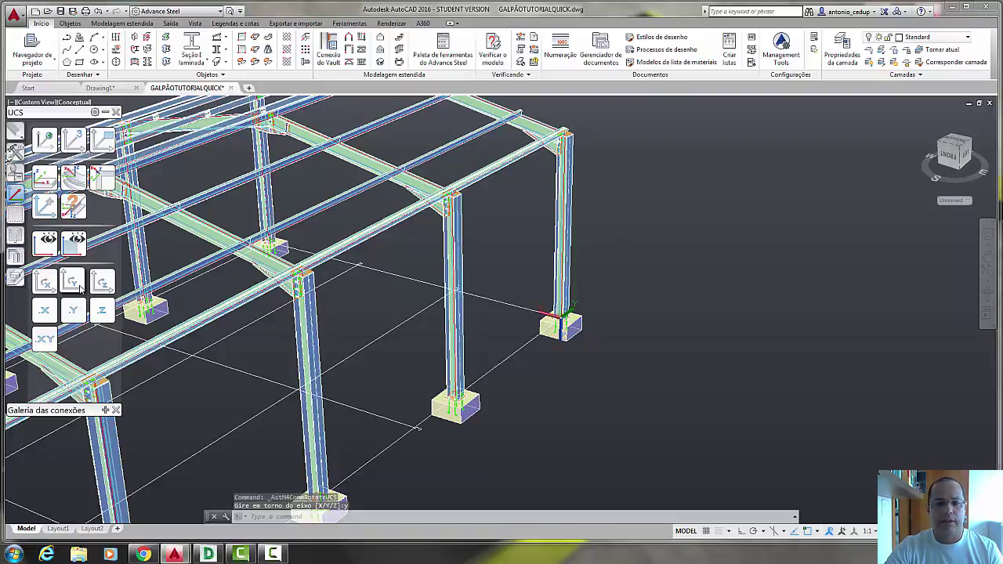
left_click(79, 289)
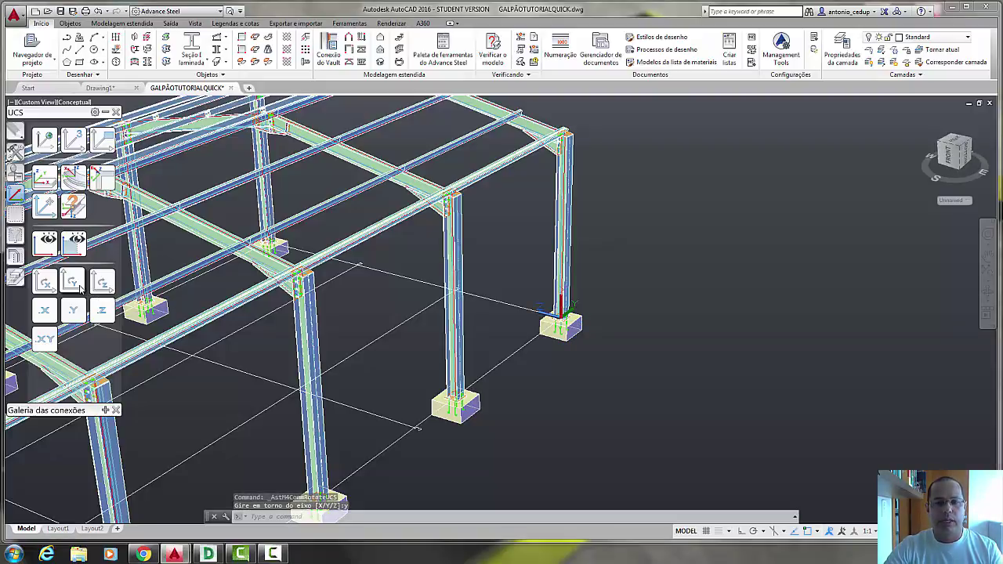
middle_click_drag(575, 298, 530, 306, "shift")
middle_click_drag(758, 450, 632, 306, "shift")
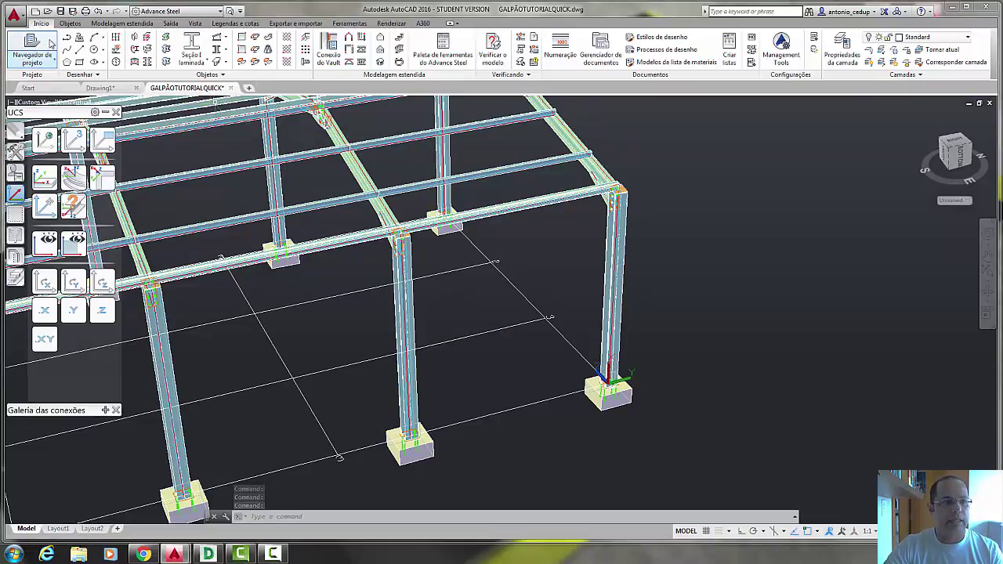
Start the X-bracing command and fix its first point at 0,0,0
left_click(70, 24)
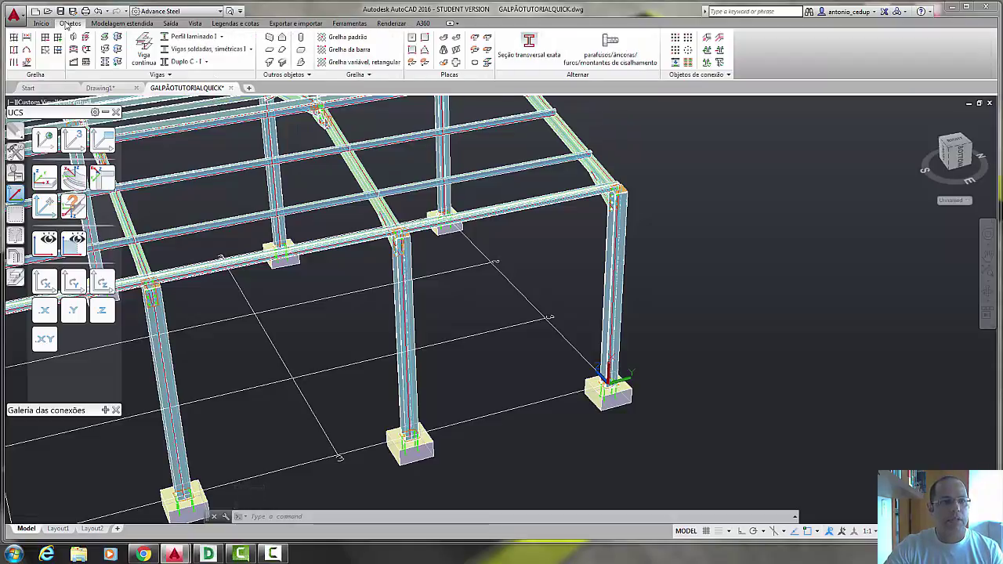
left_click(40, 24)
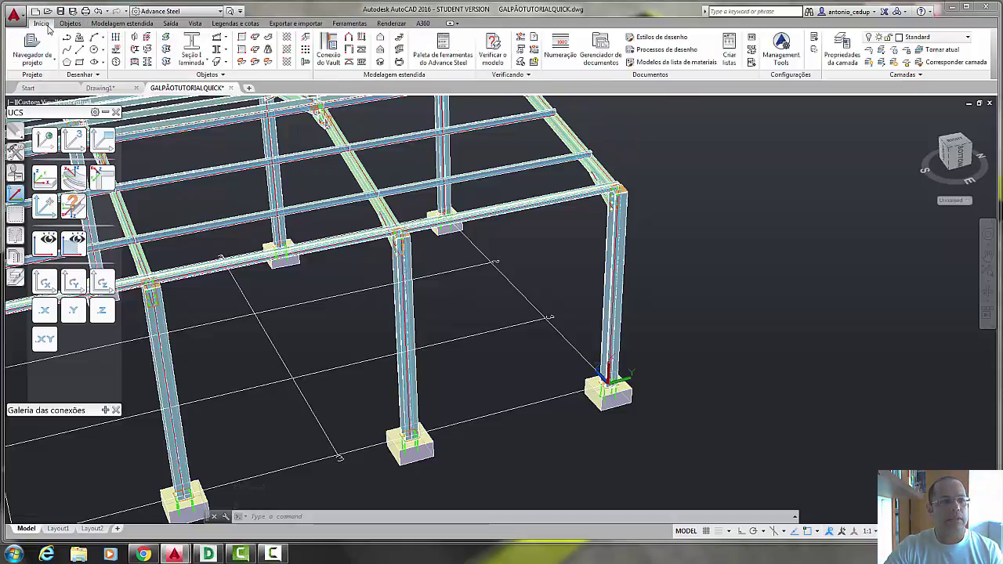
left_click(68, 24)
left_click(43, 24)
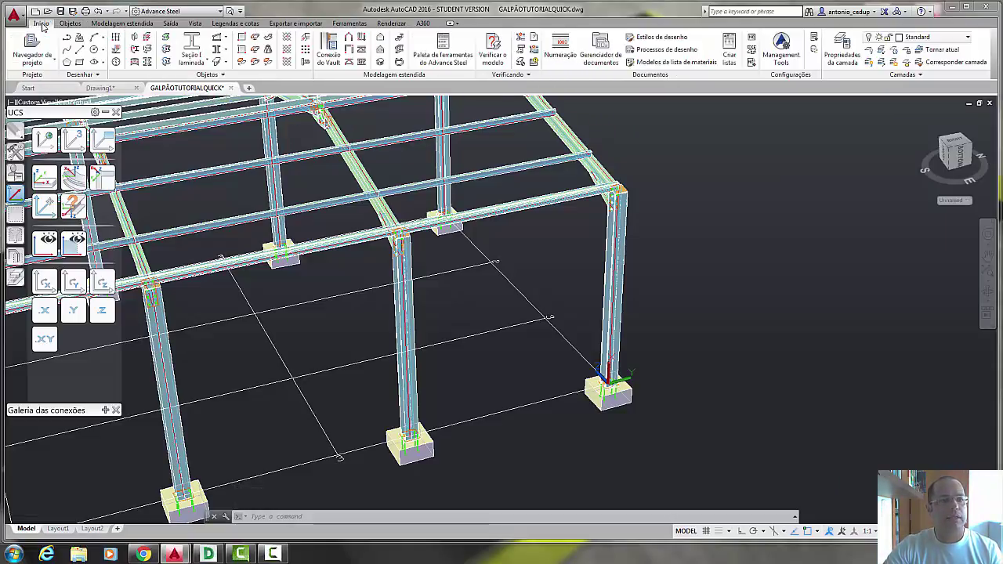
left_click(350, 64)
scroll(637, 398, "up", 1)
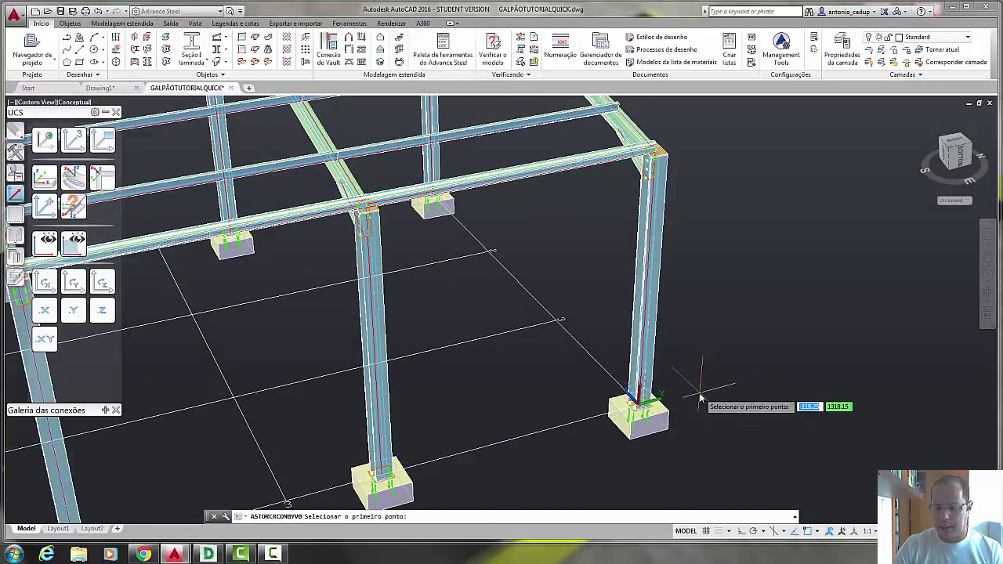
type("0")
key("Tab")
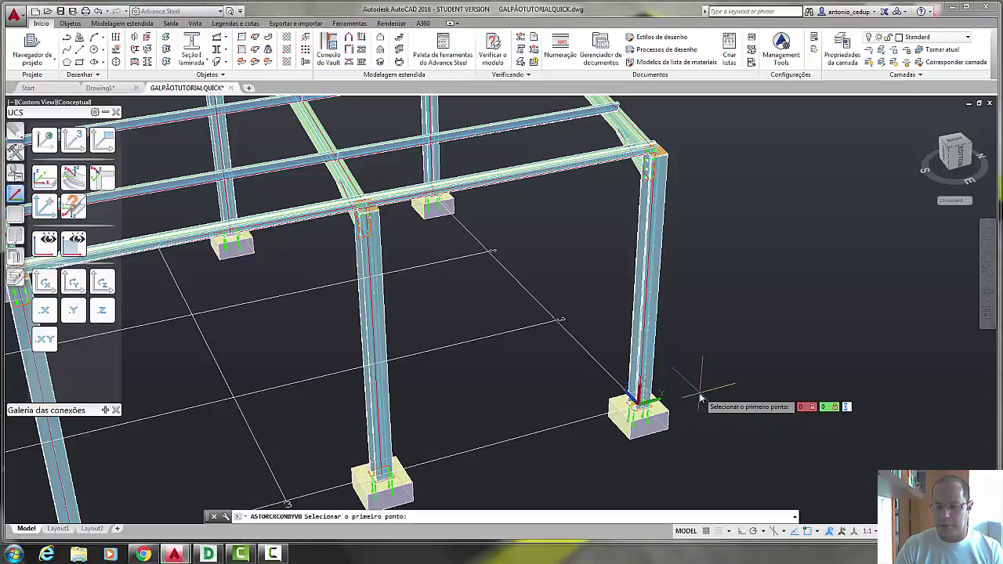
key("Return")
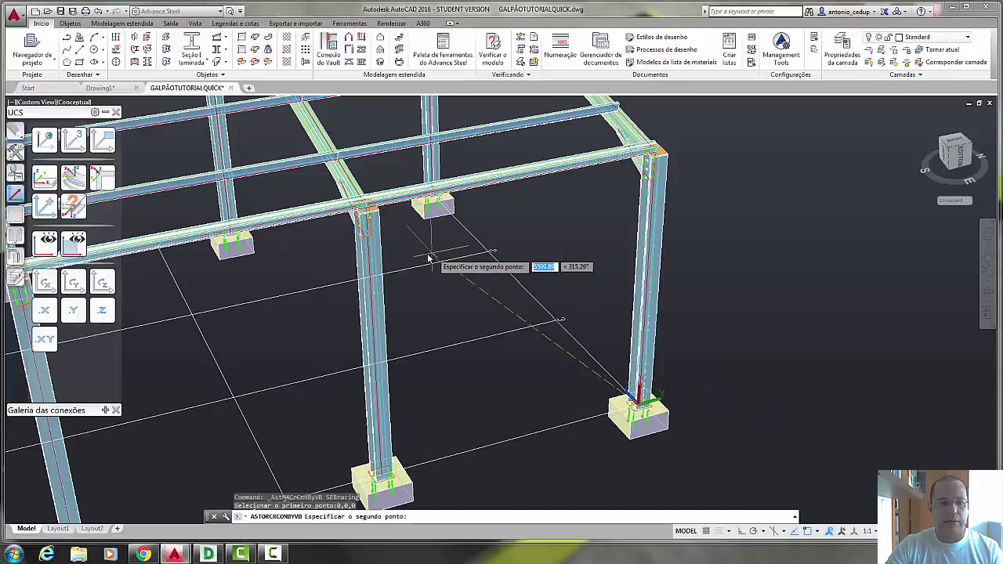
Orbit and zoom toward the opposite column top to frame the second point
scroll(428, 257, "down", 1)
middle_click_drag(428, 257, 297, 287, "shift")
scroll(300, 283, "up", 2)
scroll(305, 288, "down", 3)
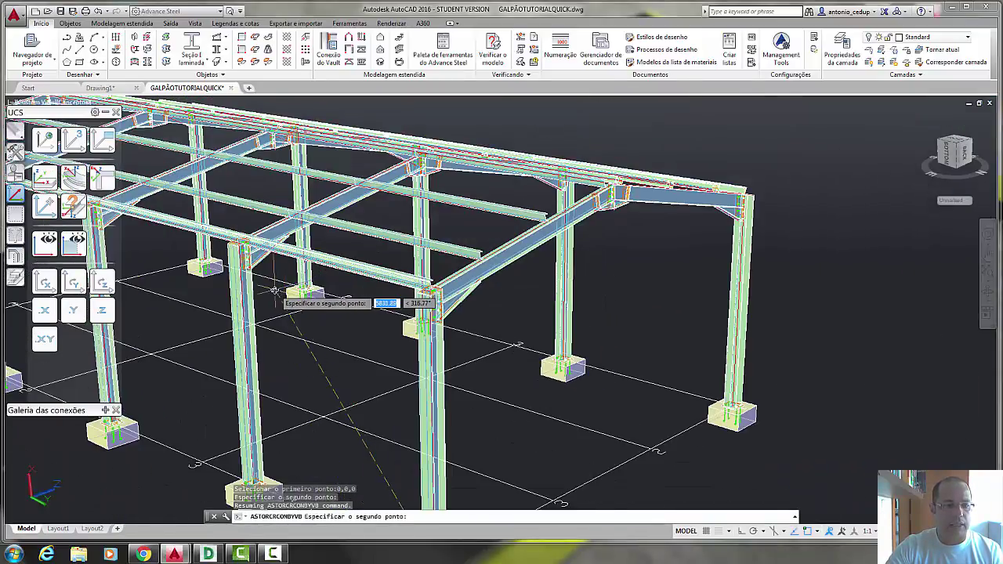
scroll(247, 268, "up", 1)
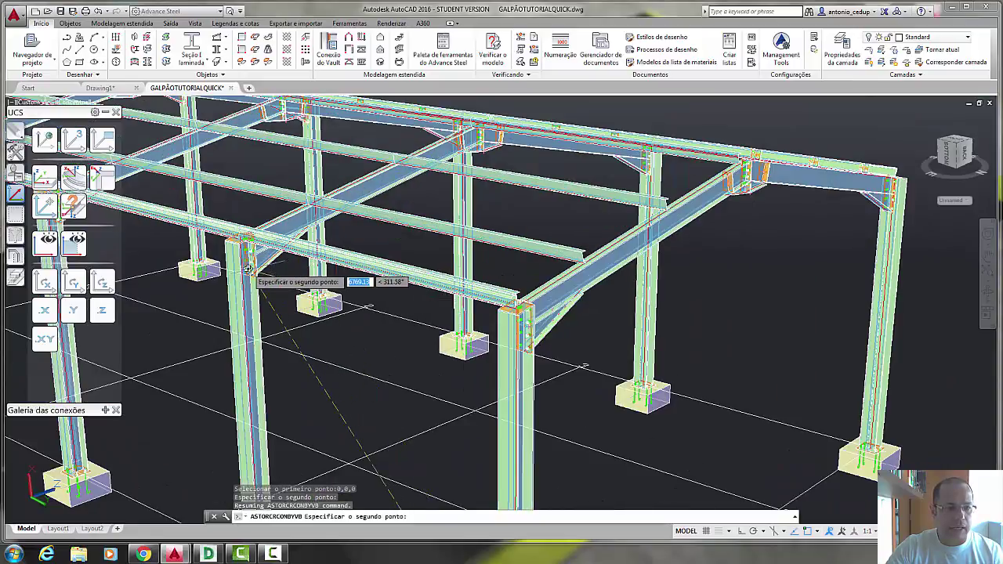
scroll(246, 260, "up", 1)
scroll(259, 254, "up", 1)
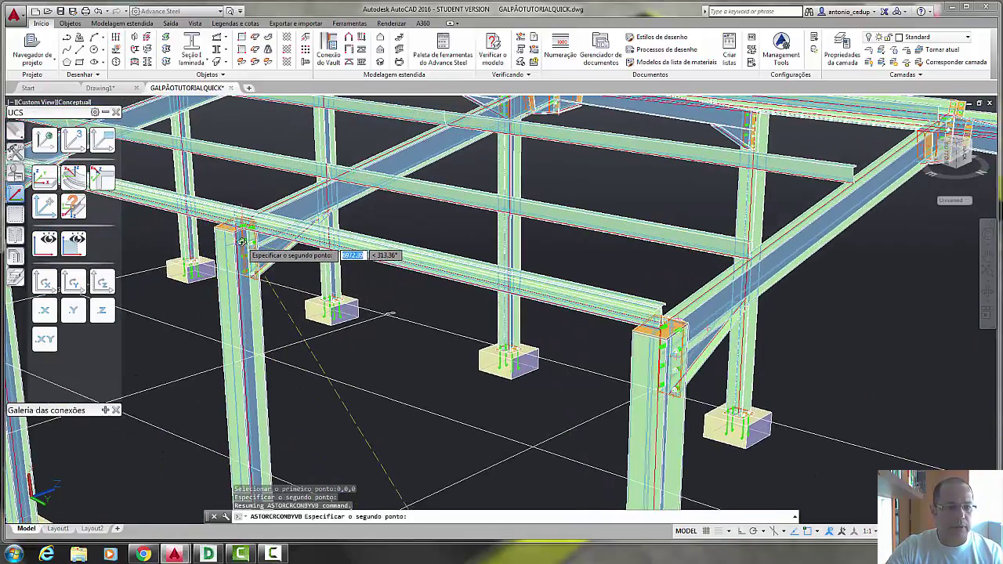
scroll(237, 233, "up", 1)
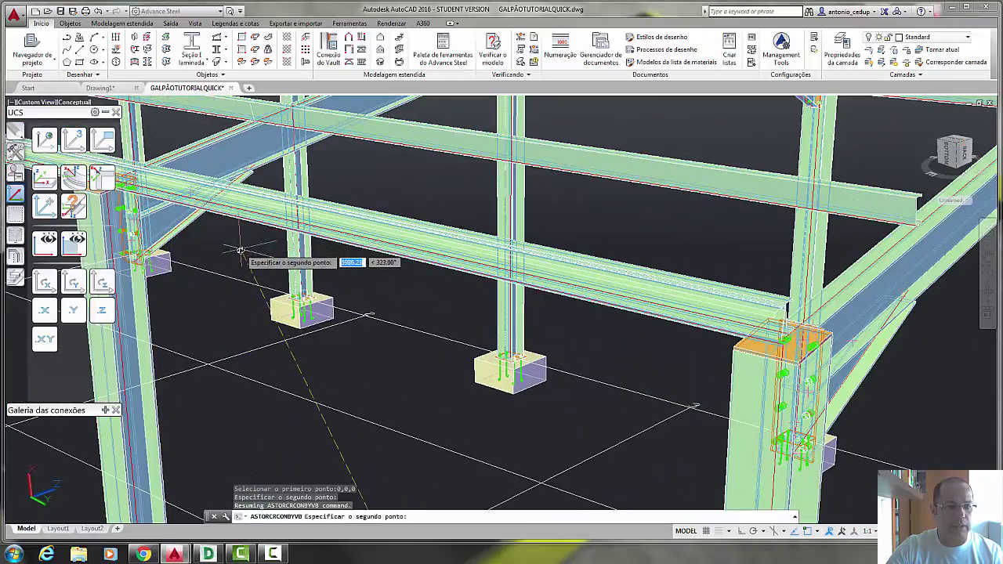
scroll(262, 261, "up", 1)
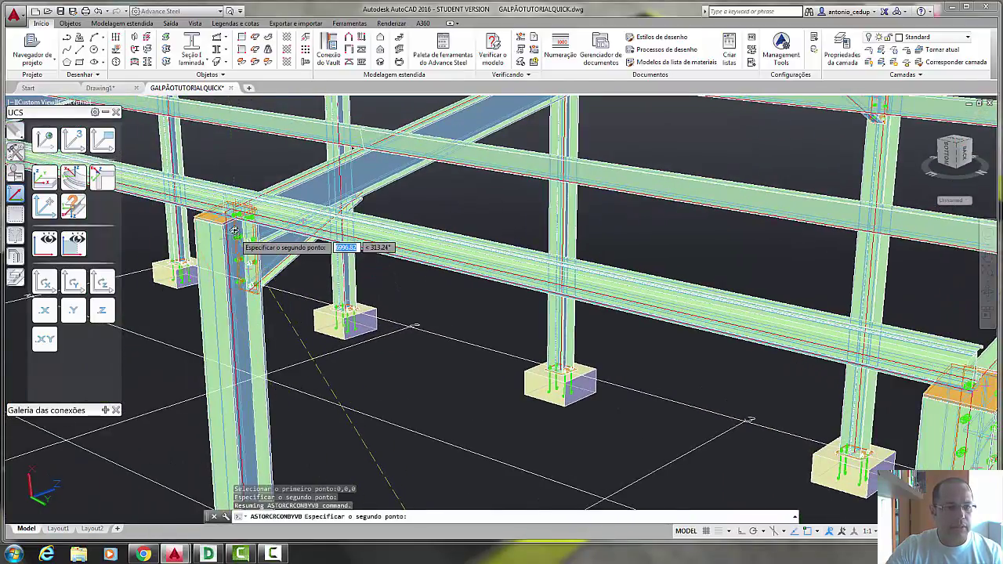
scroll(247, 241, "up", 1)
middle_click_drag(235, 224, 307, 269)
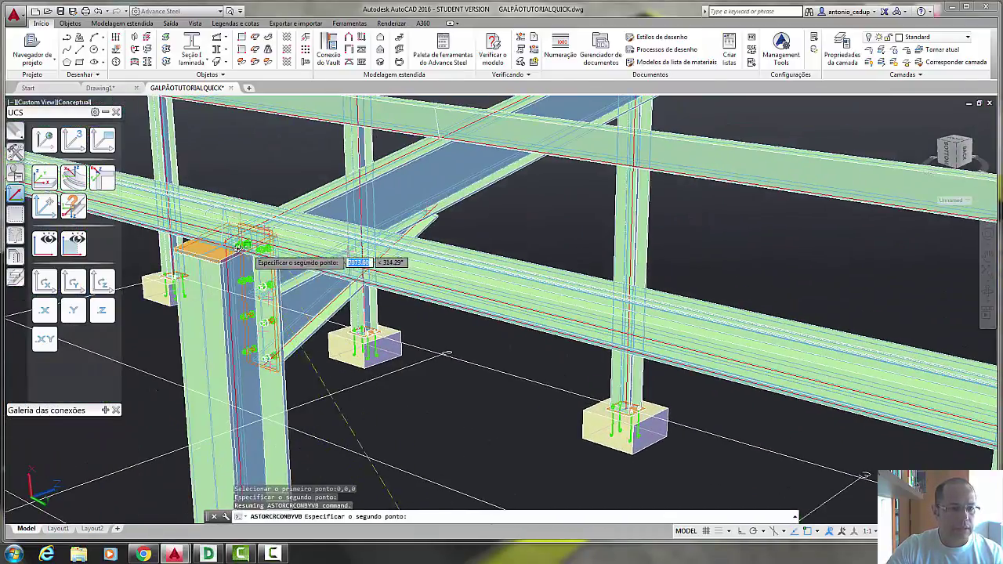
scroll(222, 244, "up", 1)
scroll(237, 287, "down", 2)
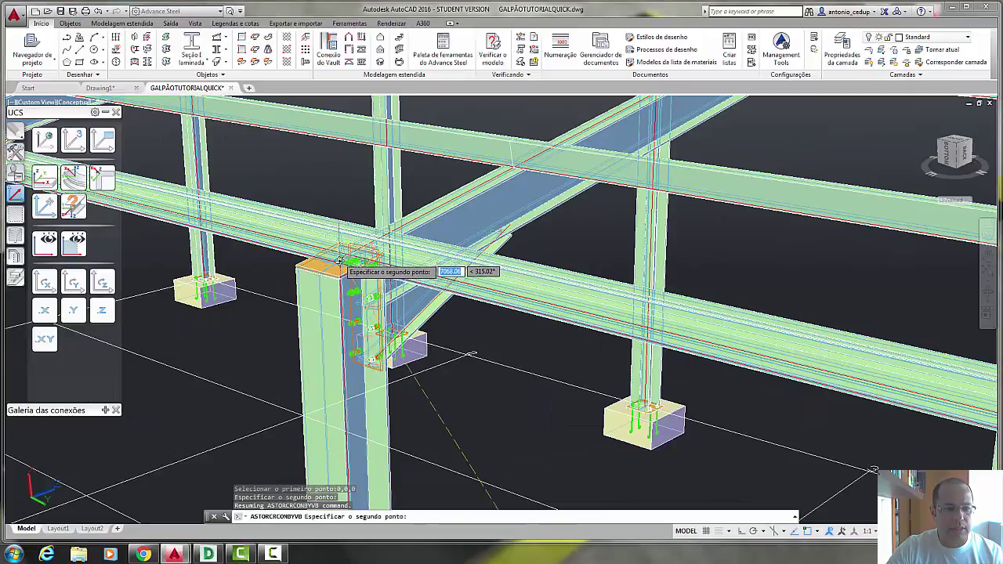
Pick the second corner at the far column top to create the X brace
left_click(546, 329)
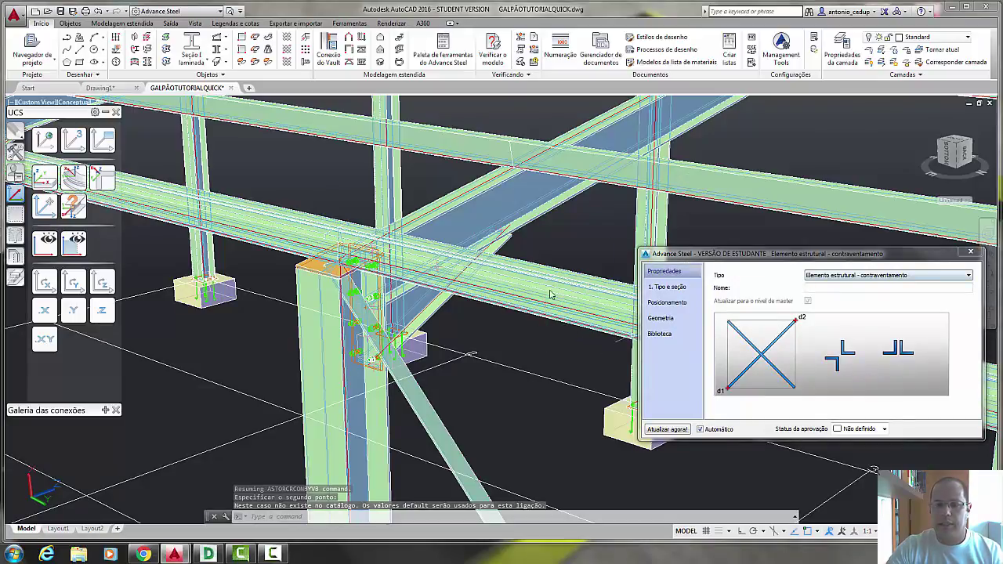
scroll(517, 309, "down", 3)
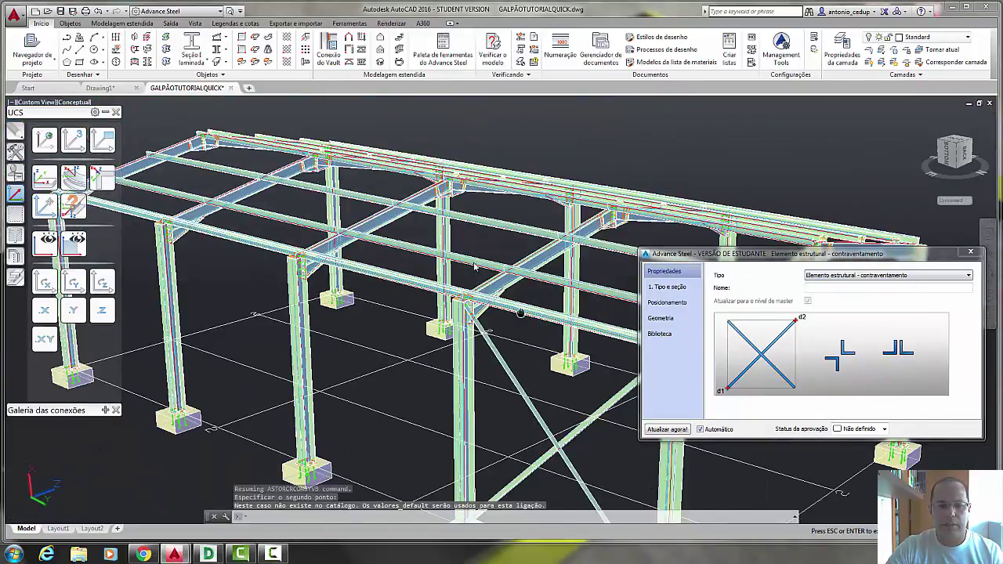
middle_click_drag(520, 312, 427, 304, "shift")
middle_click_drag(401, 251, 450, 258)
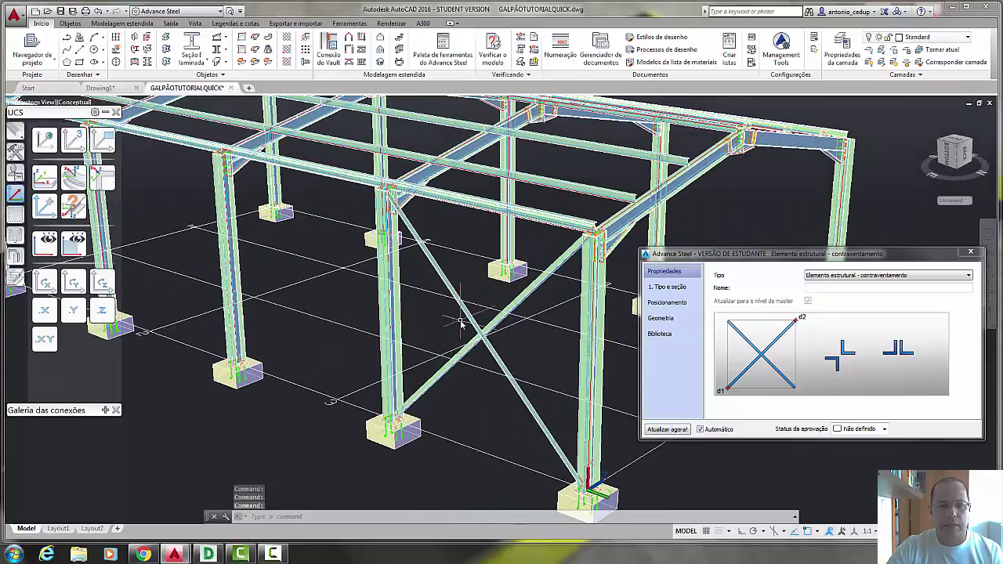
scroll(458, 255, "up", 2)
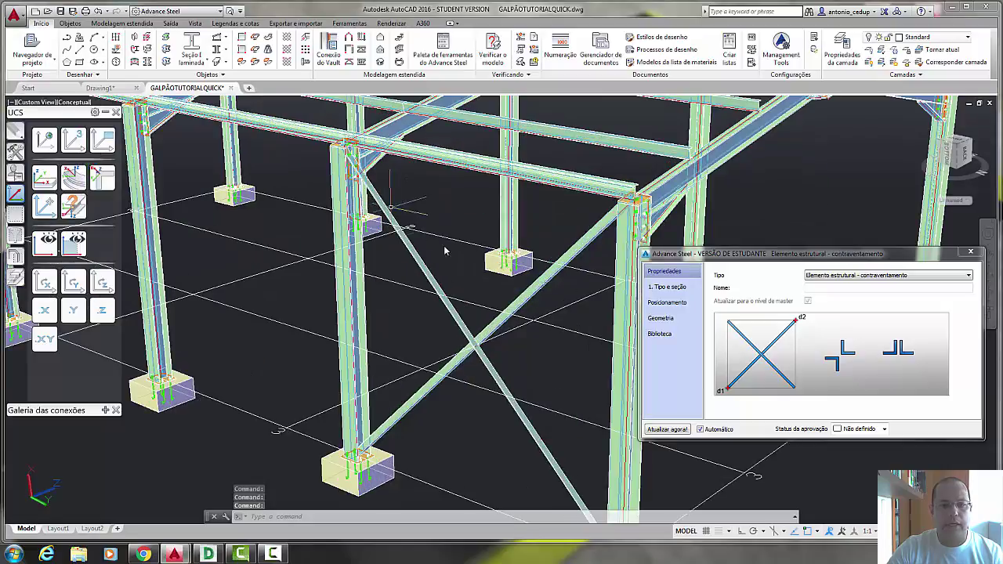
scroll(513, 310, "down", 3)
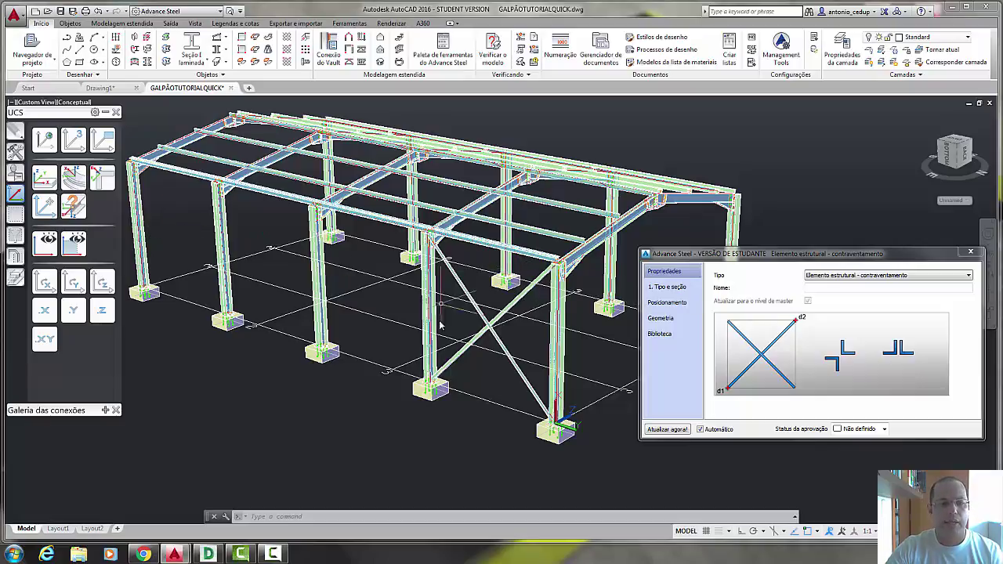
scroll(502, 317, "down", 2)
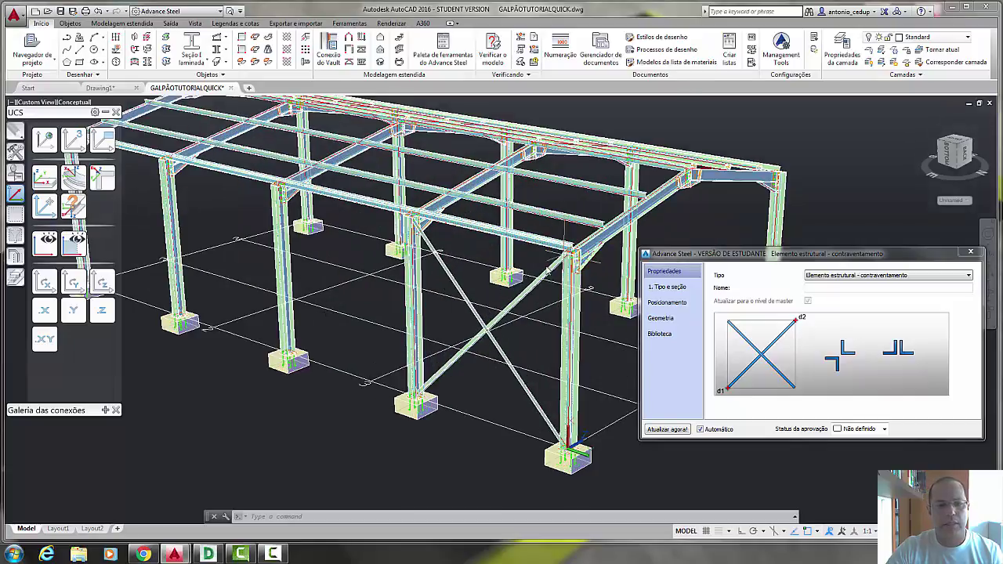
scroll(568, 246, "up", 2)
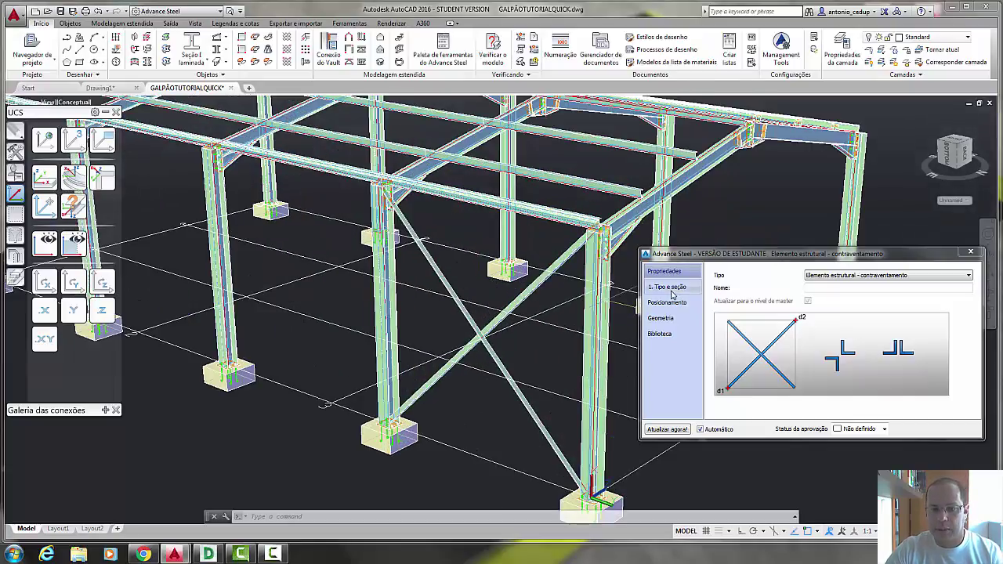
Set 7. Deslocamento to 400 on the bracing dialog's Geometria page
left_click(671, 290)
left_click(667, 302)
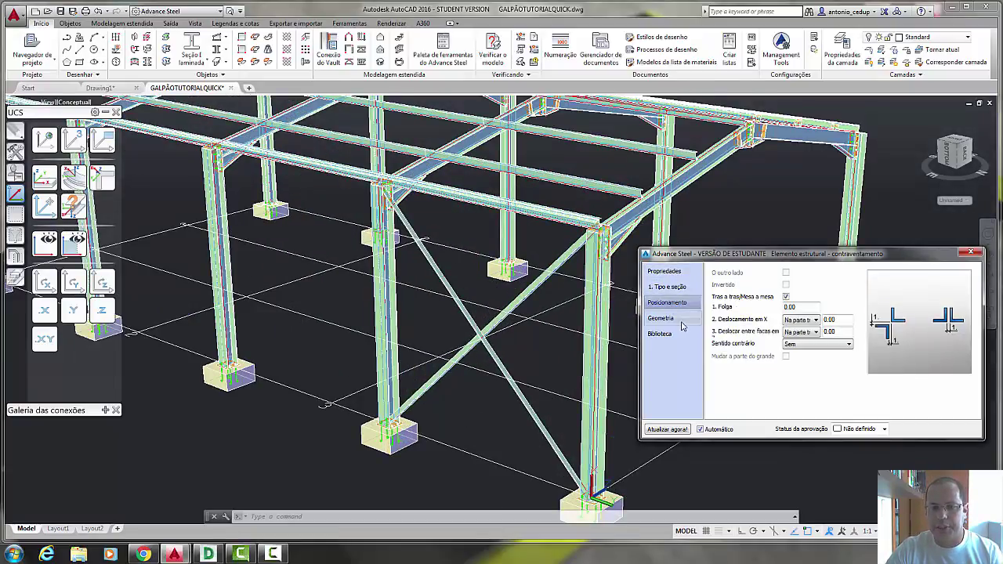
left_click(666, 318)
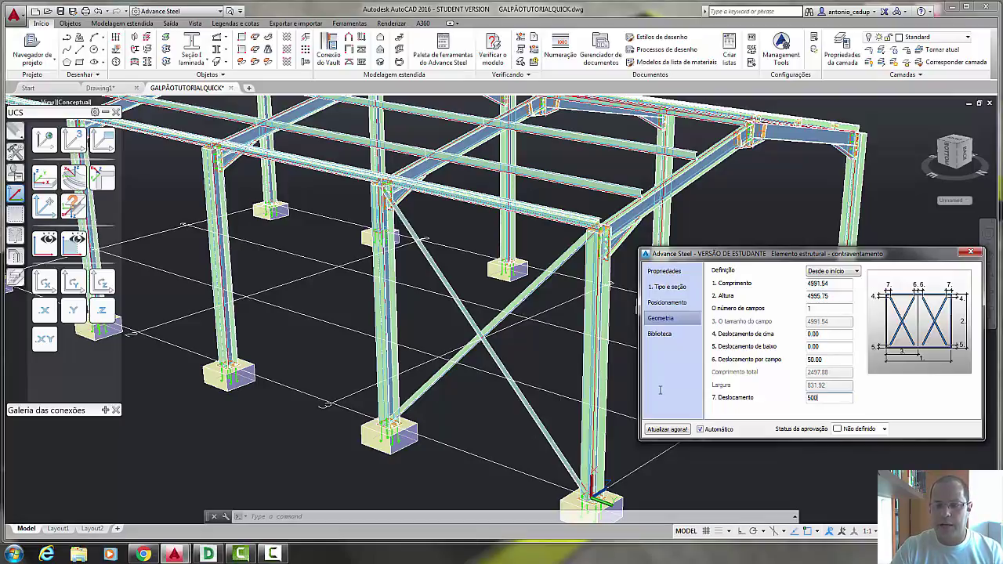
type("500")
left_click(842, 309)
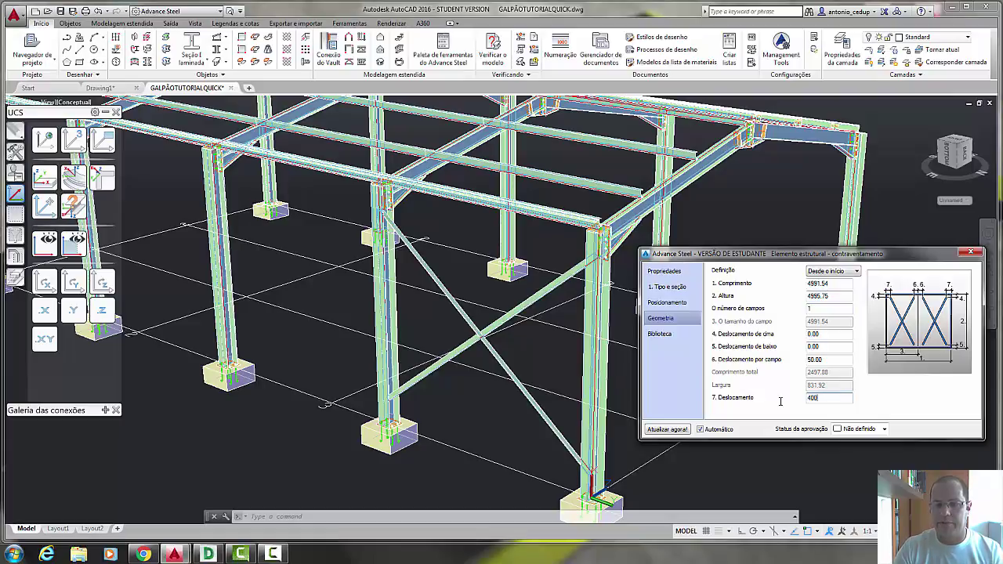
left_click(818, 309)
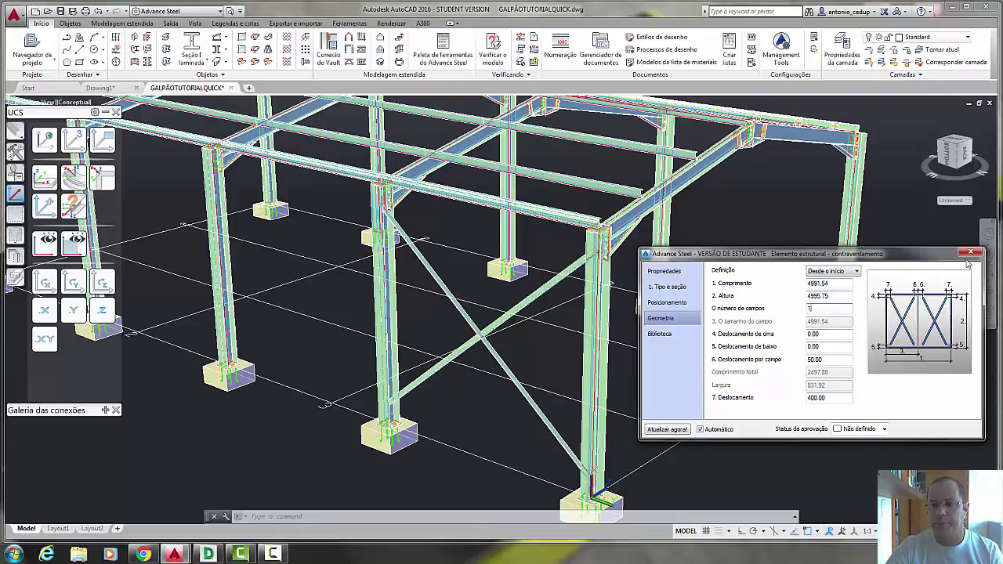
Collapse the UCS palette and pick the Contraventamento tool from the Favoritos connections
scroll(554, 278, "down", 5)
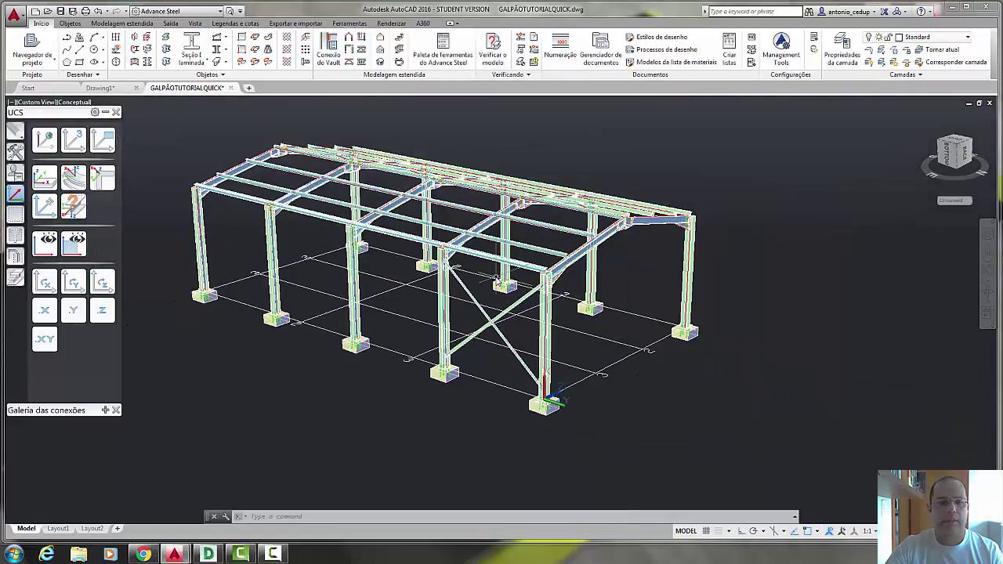
scroll(515, 280, "up", 6)
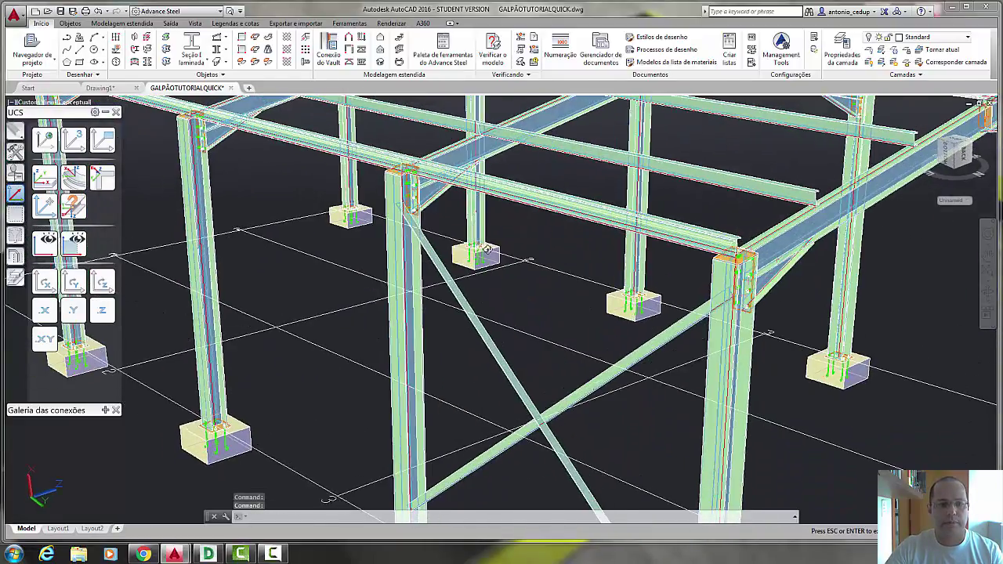
middle_click_drag(486, 250, 484, 249, "shift")
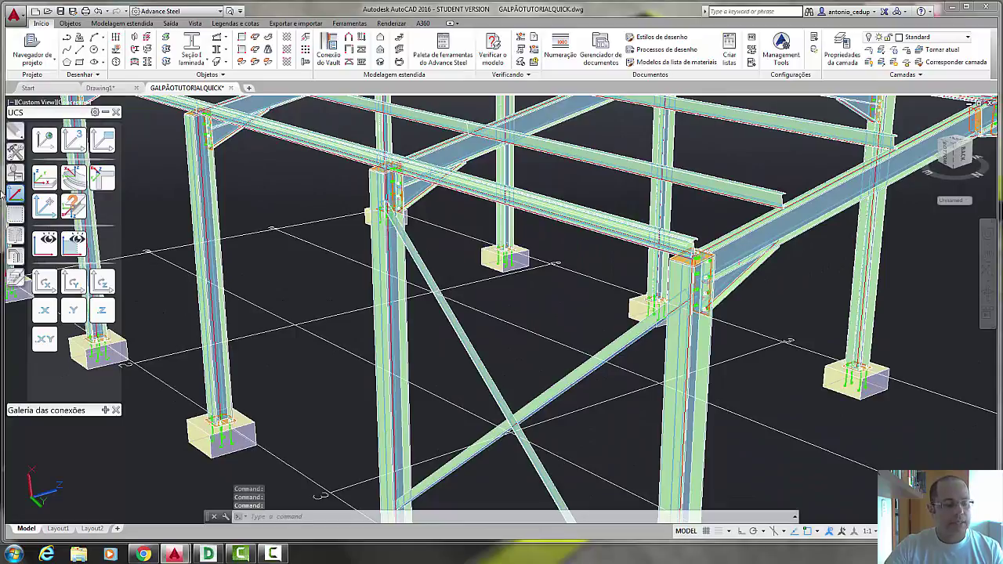
scroll(373, 207, "up", 4)
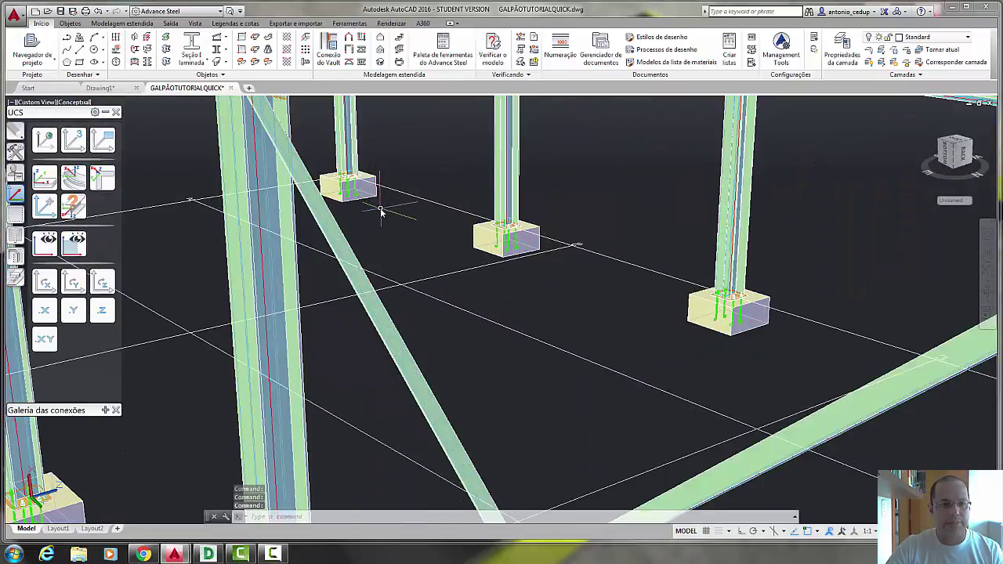
scroll(382, 216, "down", 3)
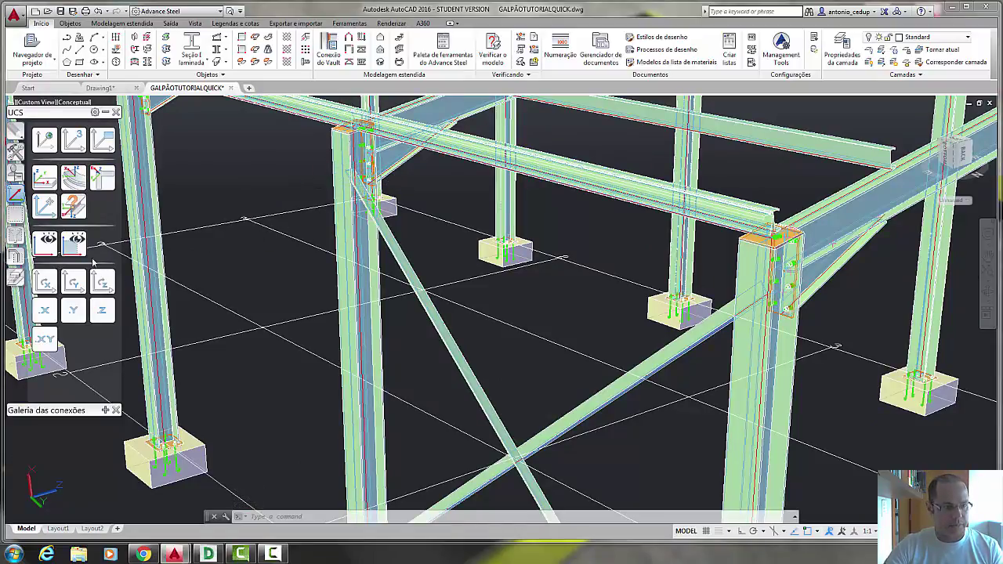
left_click(104, 113)
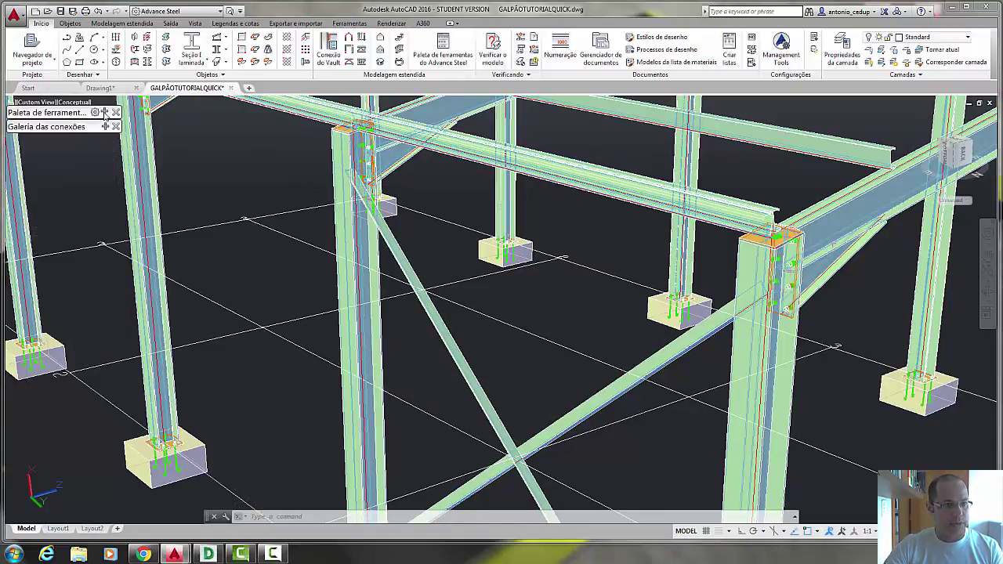
mouse_move(103, 129)
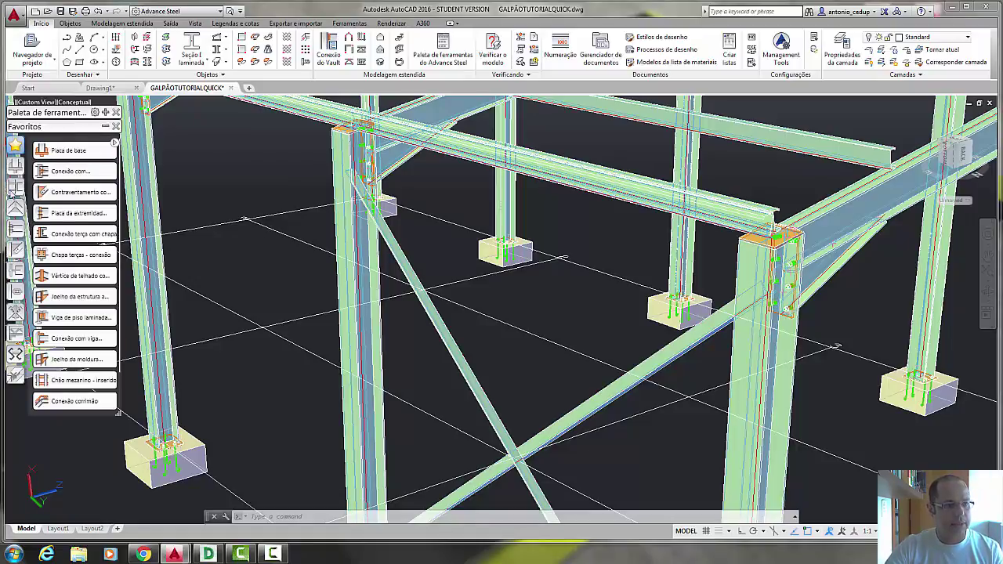
left_click(76, 192)
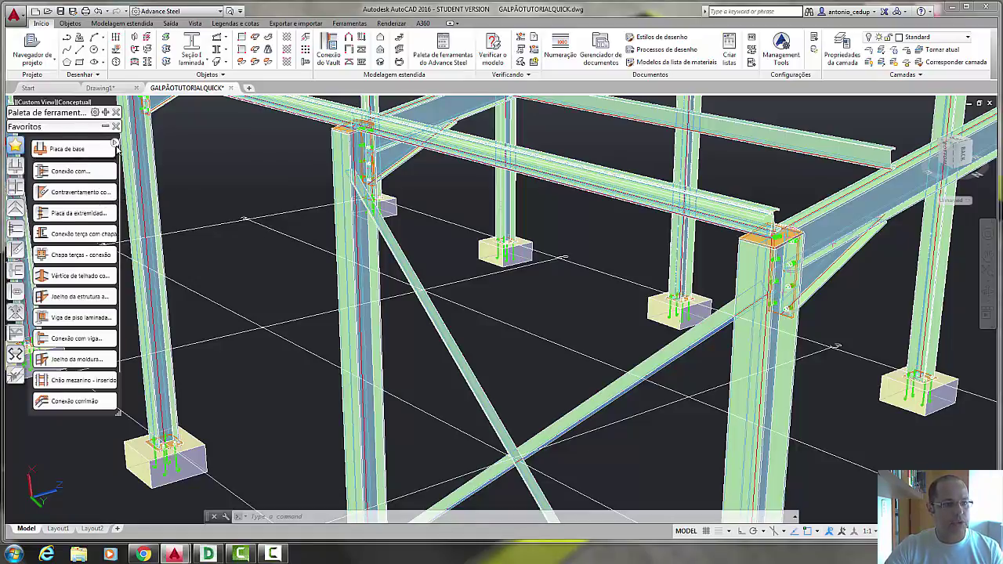
mouse_move(65, 200)
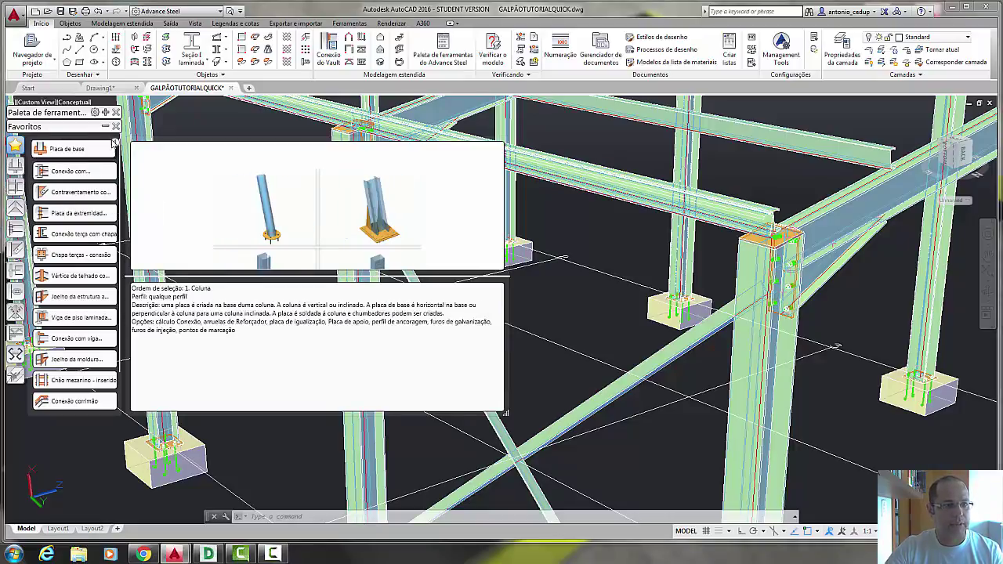
Join the left column and diagonal brace with a 'Placa de reforço para 1 diagonal' gusset
left_click(48, 193)
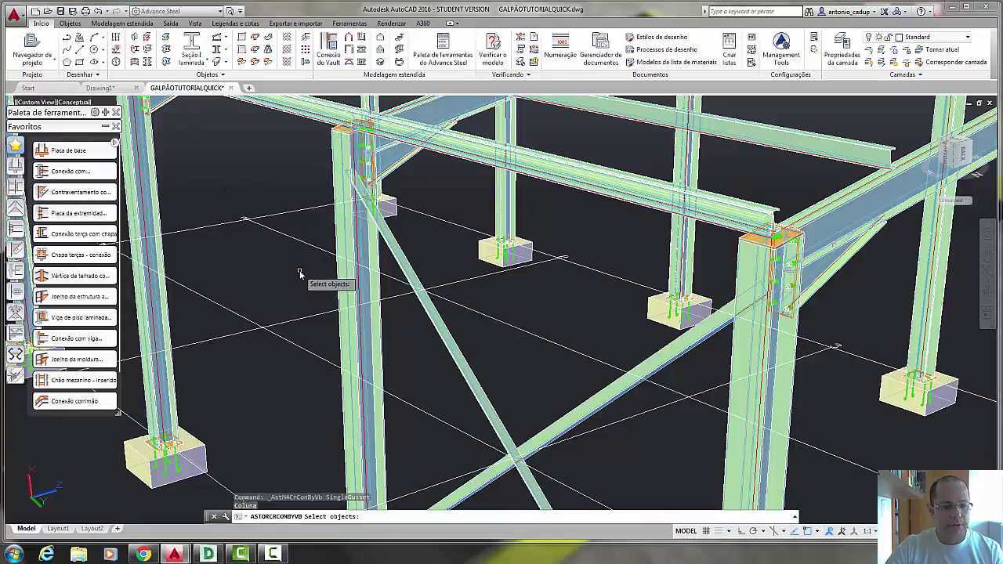
left_click(339, 228)
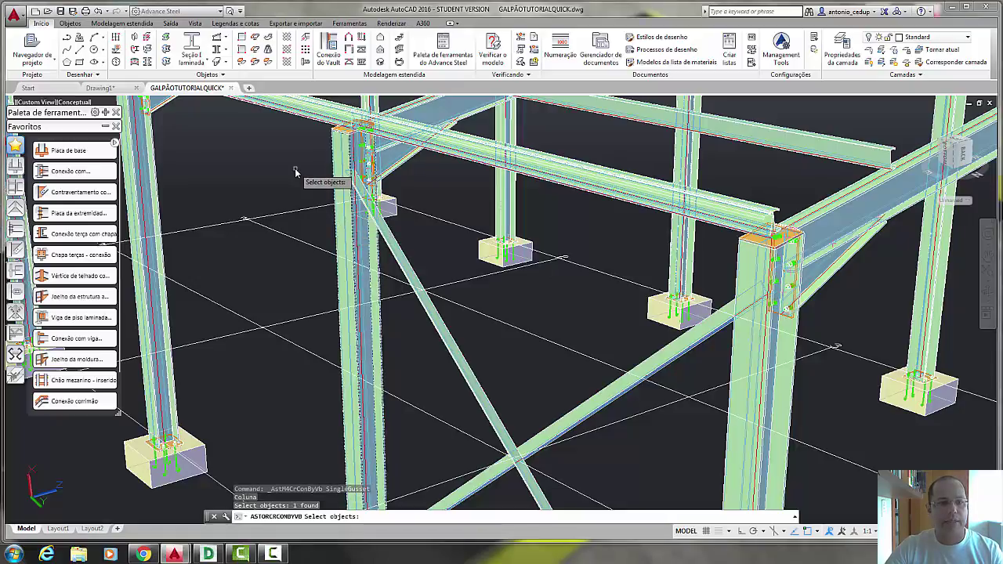
left_click(389, 237)
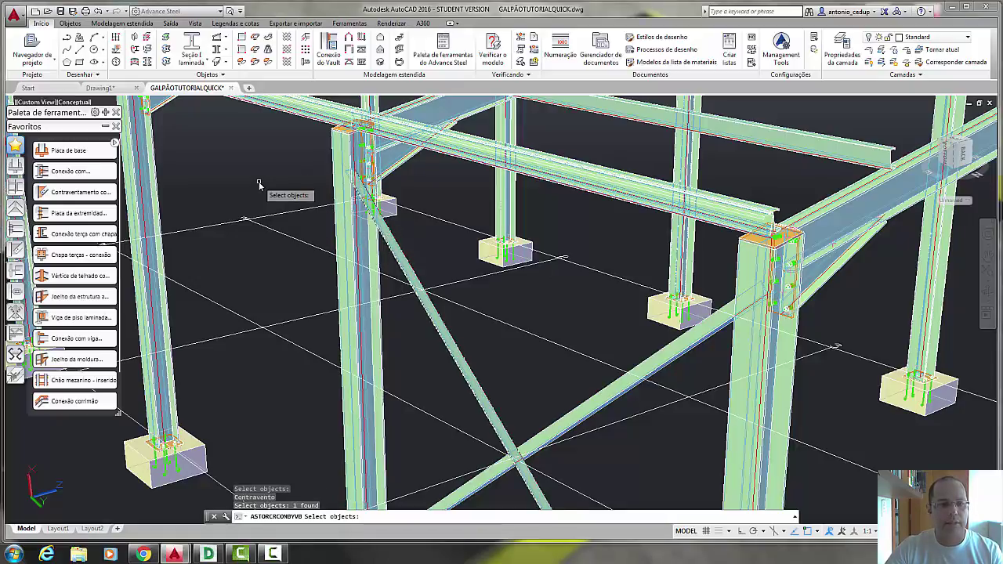
key("Return")
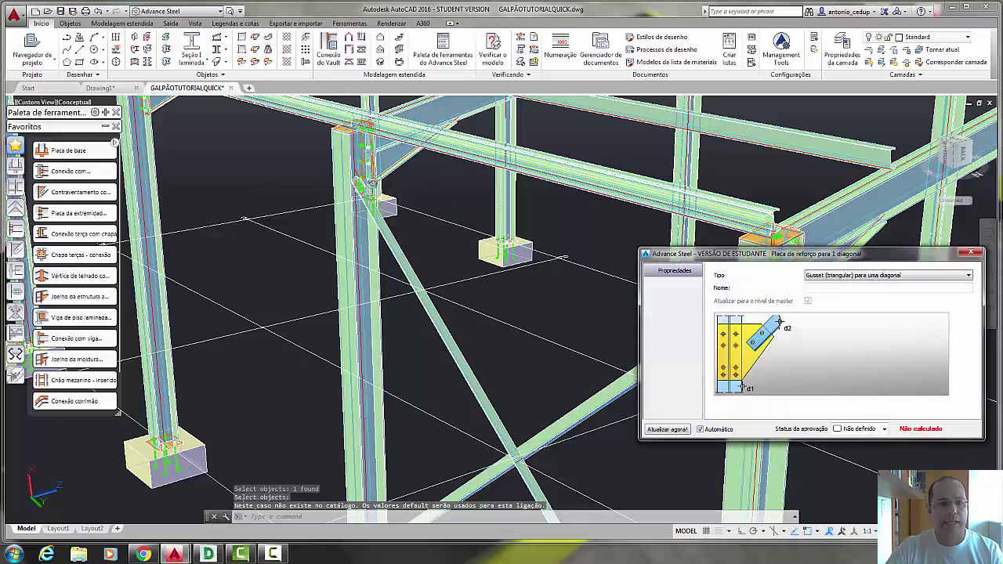
left_click(939, 275)
left_click(929, 291)
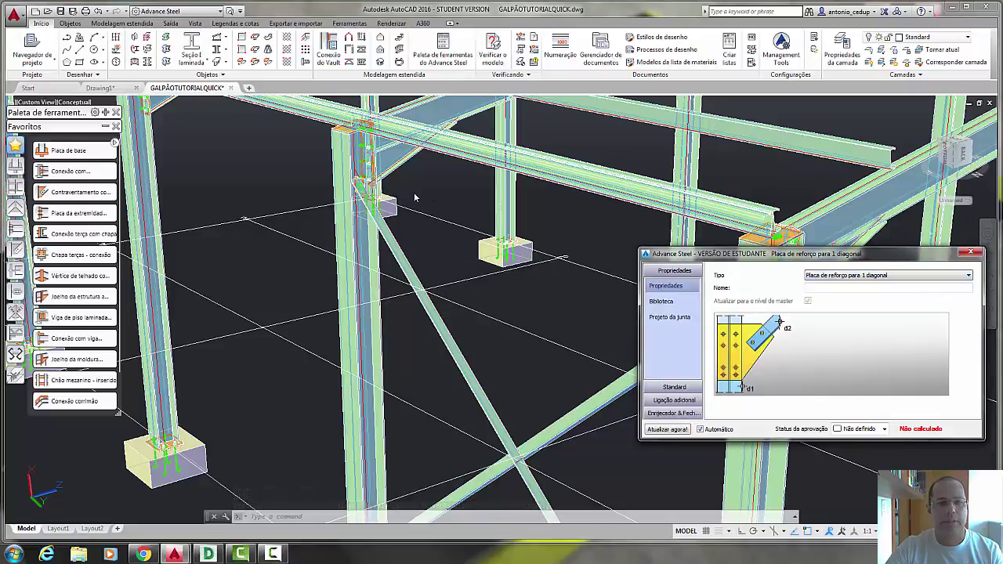
Orbit closer to inspect the new gusset connection at the columns and base plates
scroll(397, 196, "up", 3)
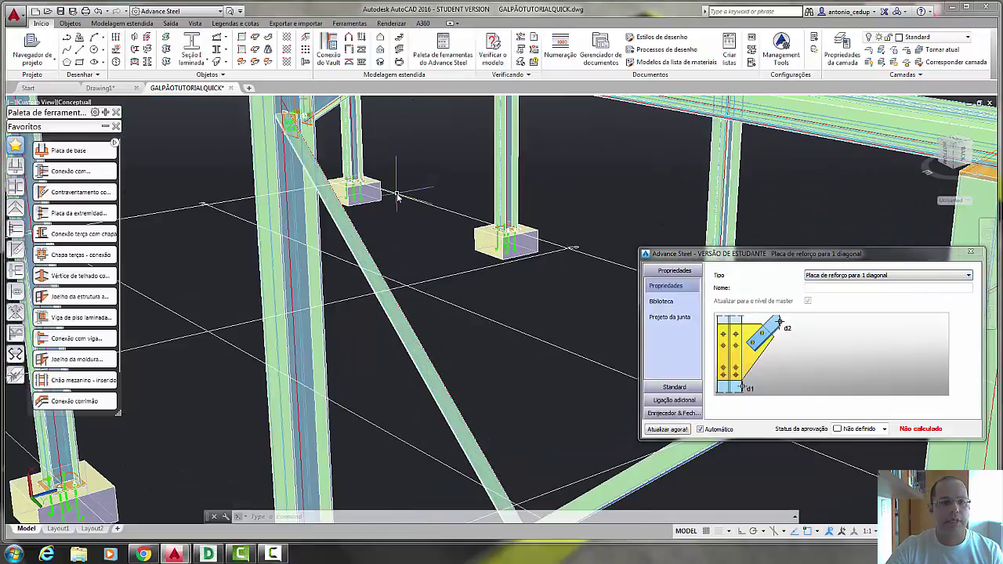
scroll(431, 279, "down", 3)
scroll(385, 319, "up", 3)
scroll(384, 321, "down", 2)
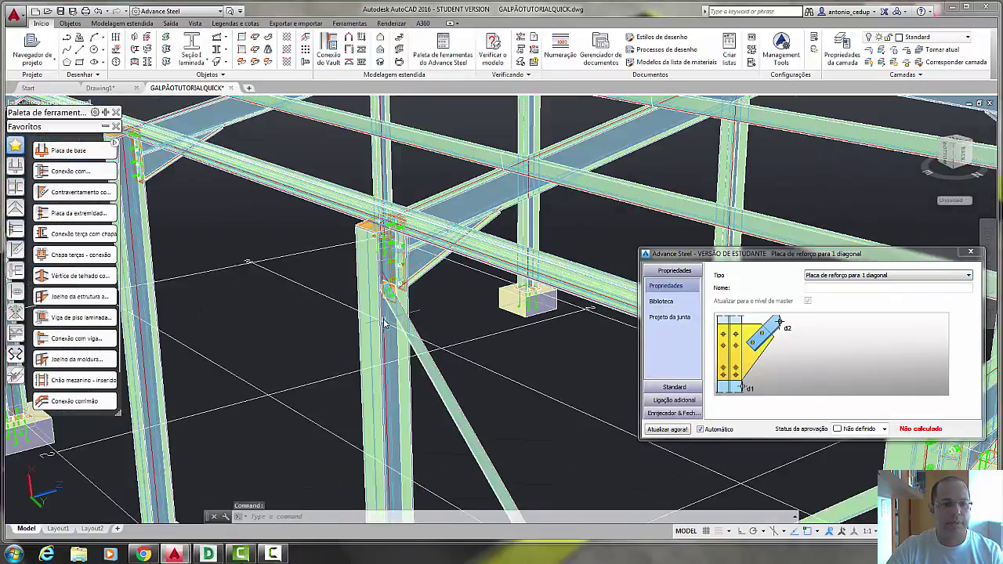
middle_click_drag(384, 321, 427, 278, "shift")
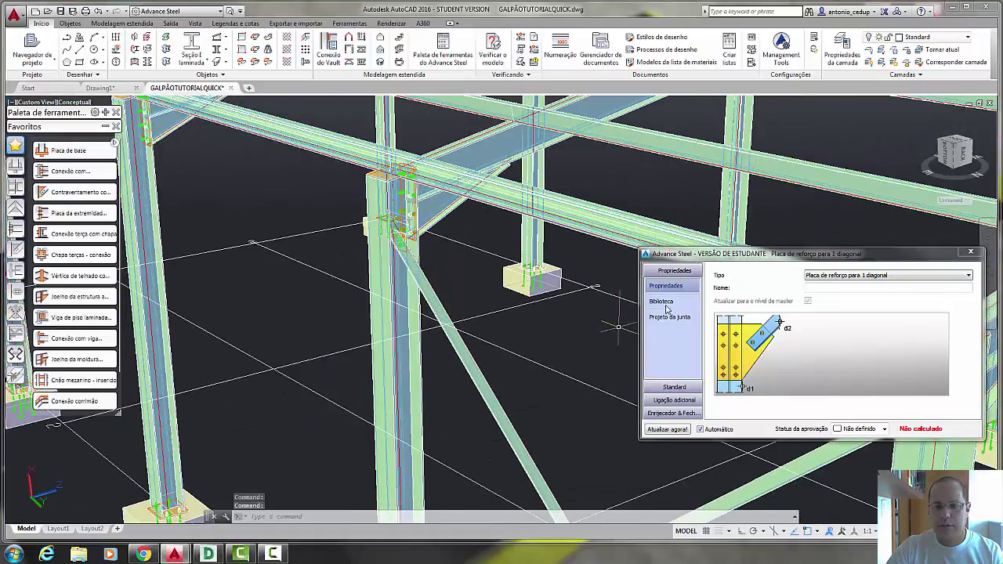
scroll(604, 347, "down", 3)
middle_click_drag(567, 347, 537, 202, "shift")
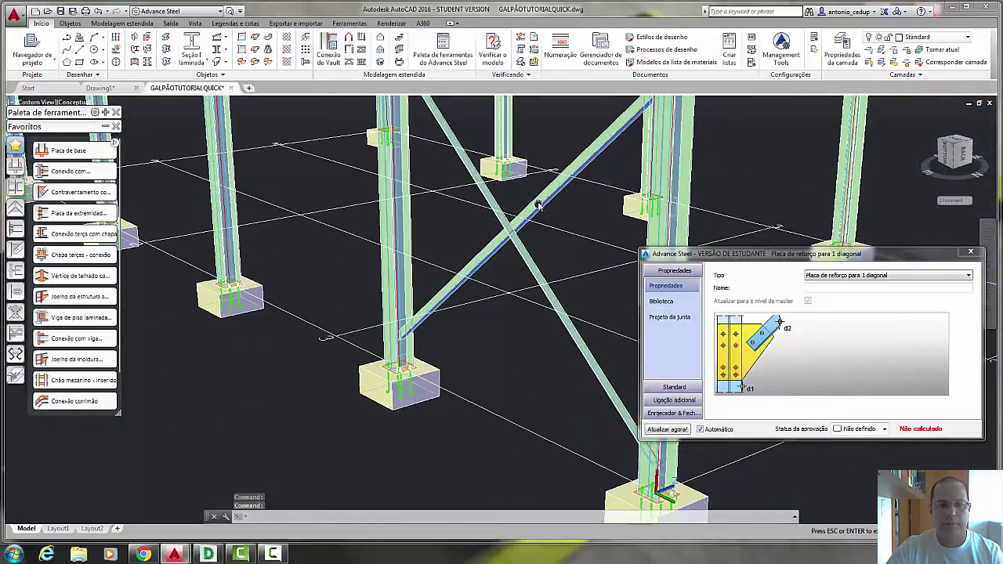
Add a single-diagonal gusset plate joining the diagonal brace to the middle column
left_click(971, 253)
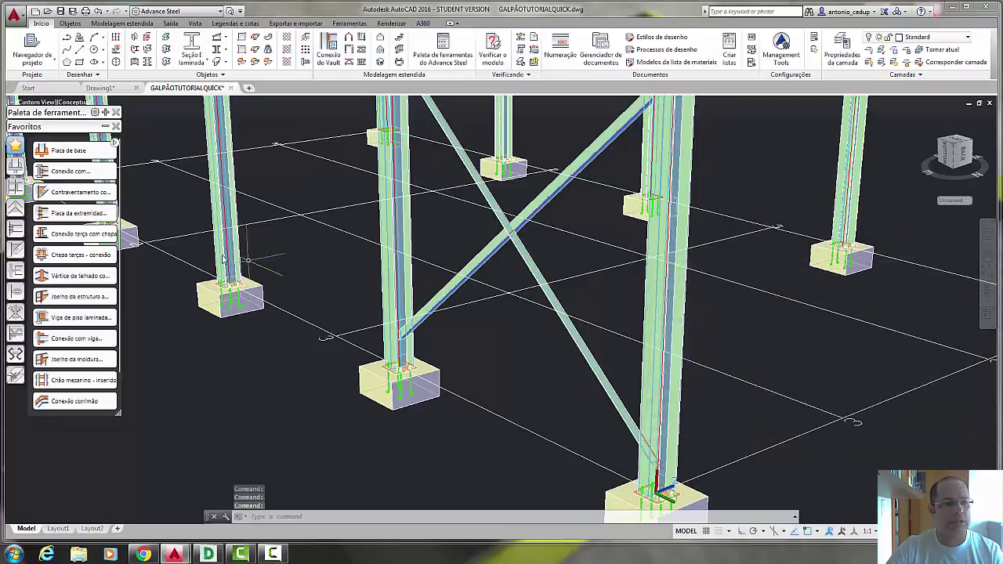
left_click(76, 192)
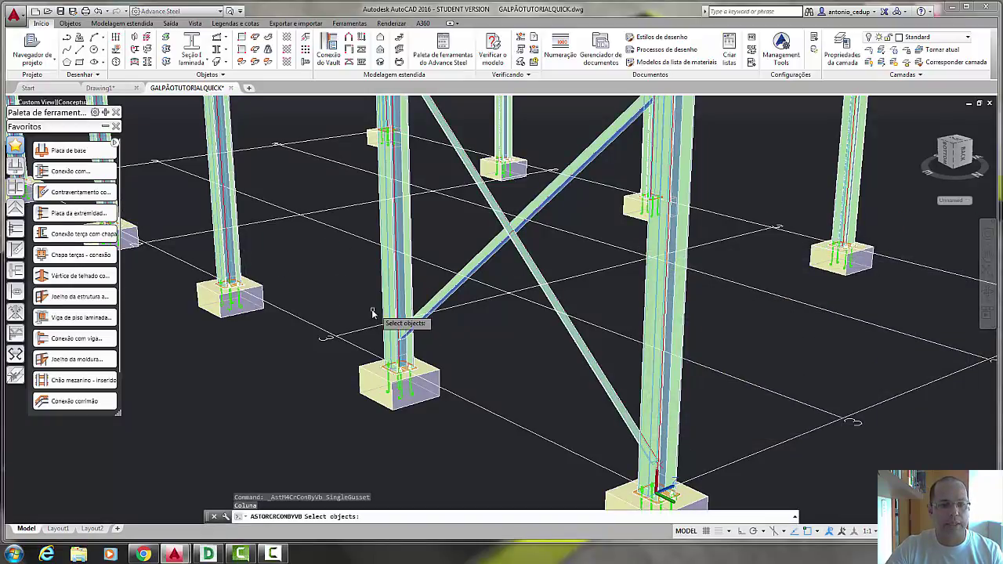
left_click(397, 319)
key("Return")
left_click(444, 303)
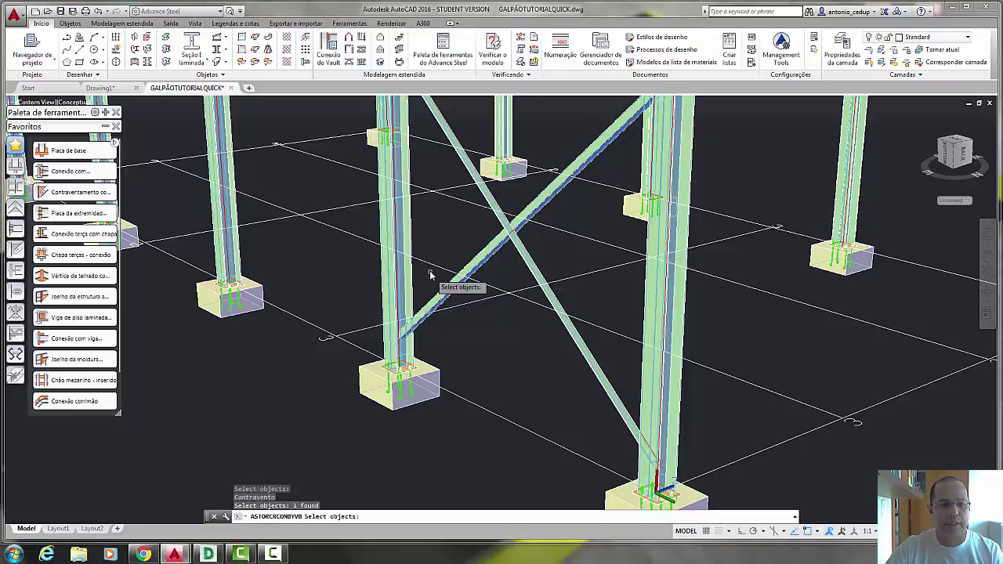
key("Return")
left_click(969, 253)
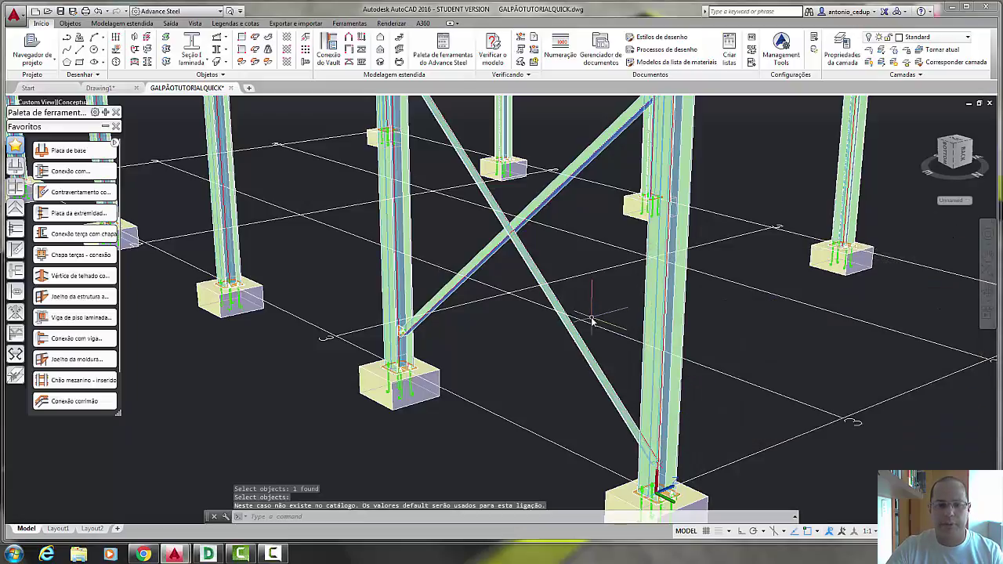
Add another gusset plate tying the other diagonal brace to the right-hand column
middle_click_drag(588, 314, 633, 365, "shift")
scroll(684, 382, "up", 2)
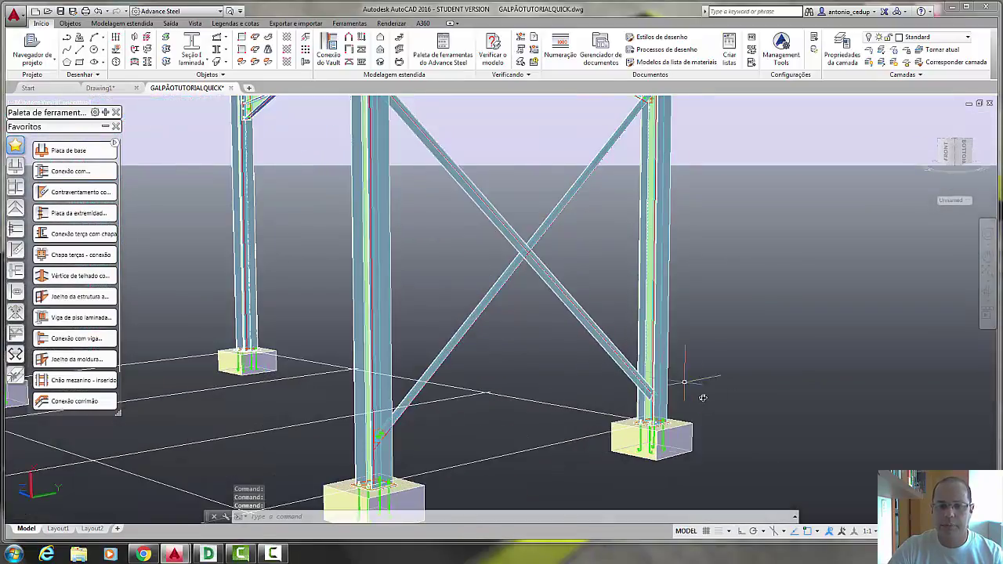
left_click(89, 195)
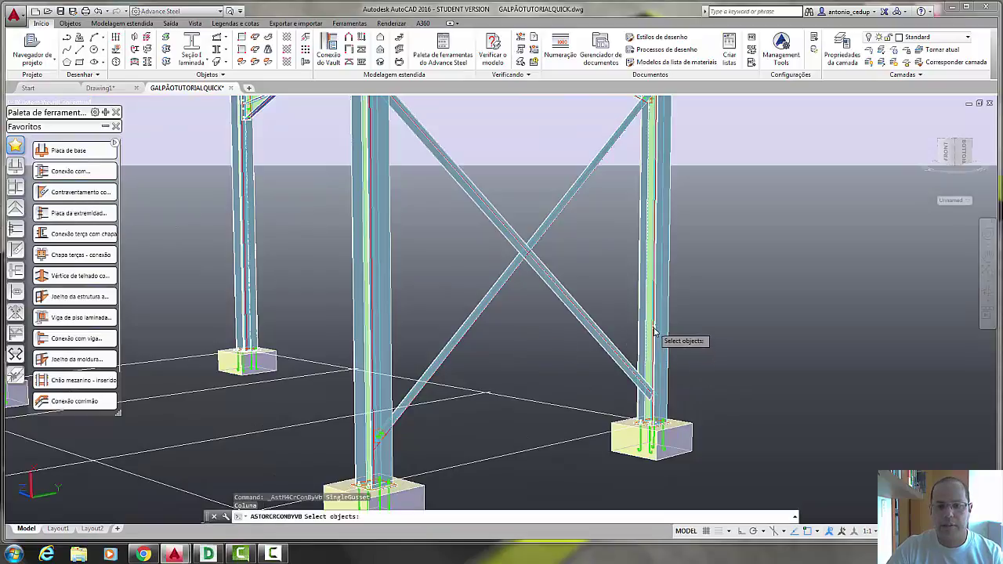
left_click(672, 327)
key("Return")
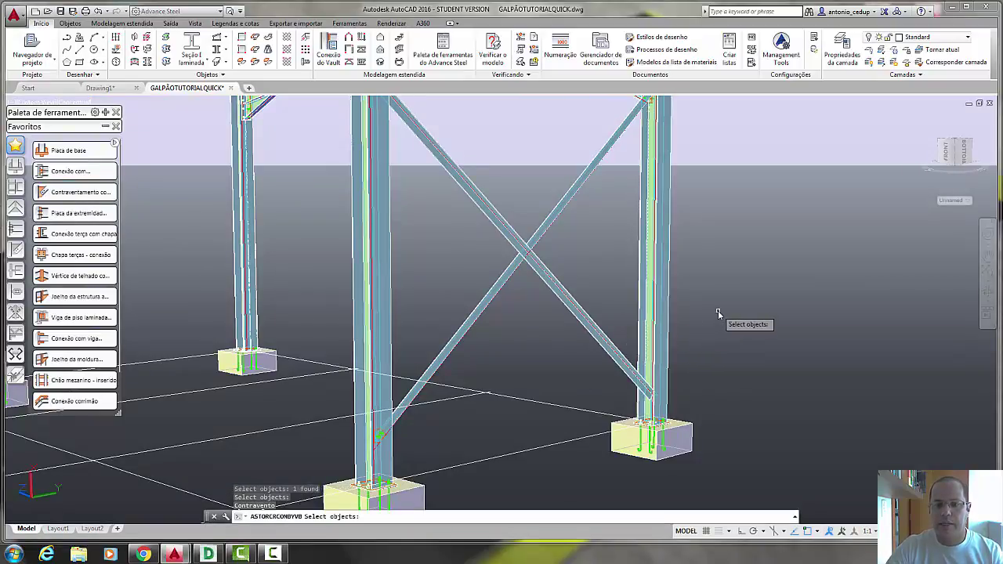
left_click(612, 345)
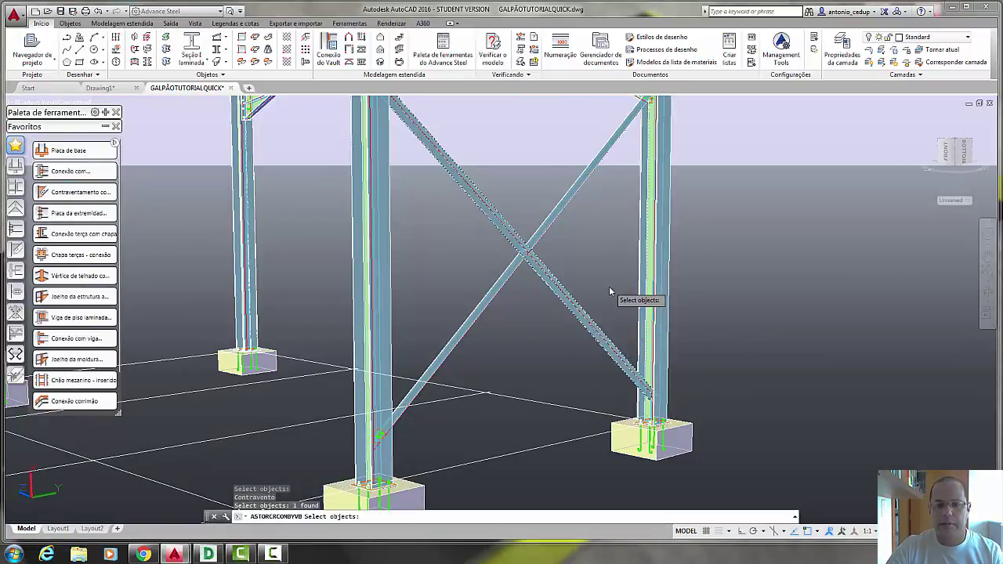
key("Return")
Add the gusset at the brace's upper end to its column, then zoom out to the whole frame
left_click(971, 253)
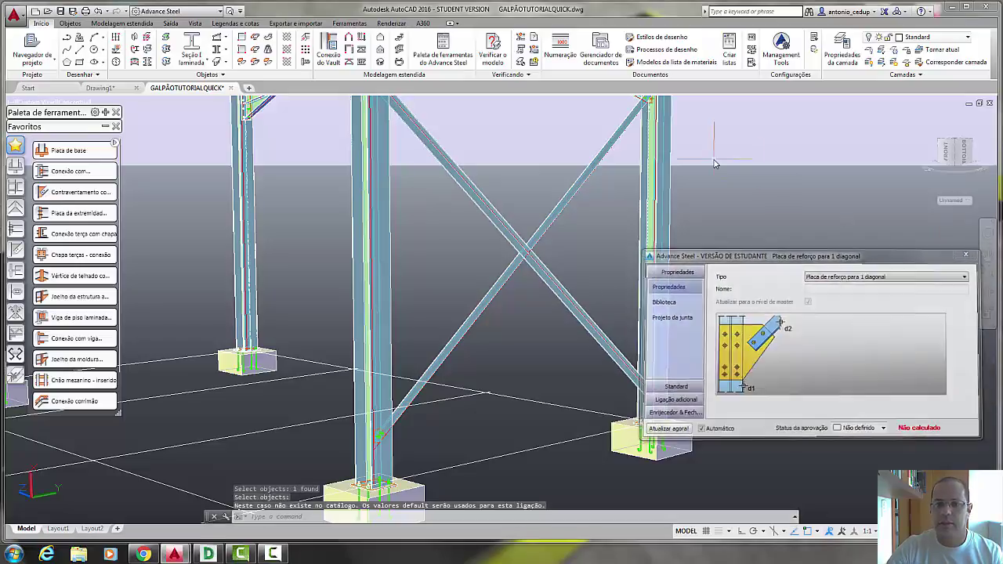
middle_click_drag(717, 169, 711, 237)
left_click(96, 177)
left_click(661, 237)
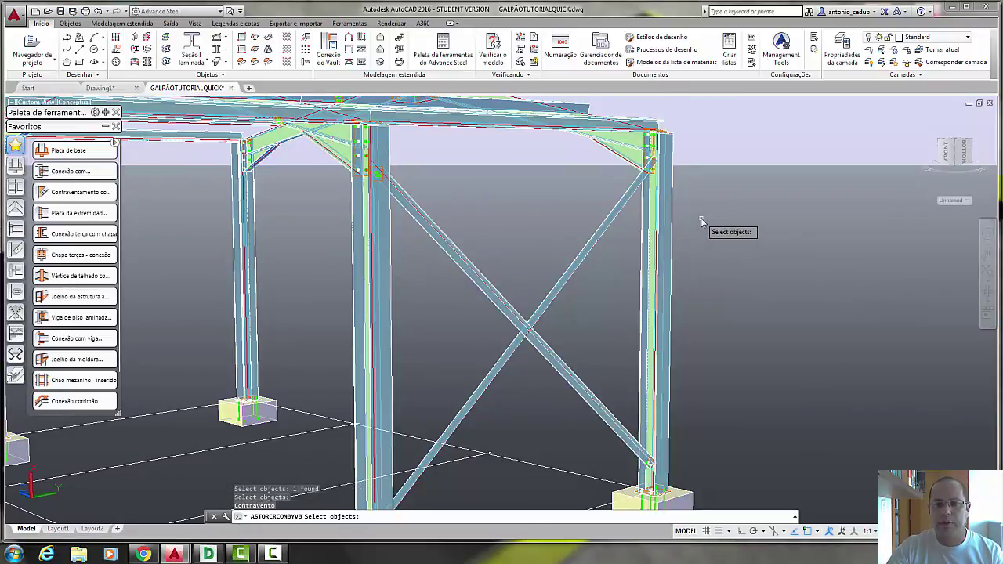
left_click(602, 219)
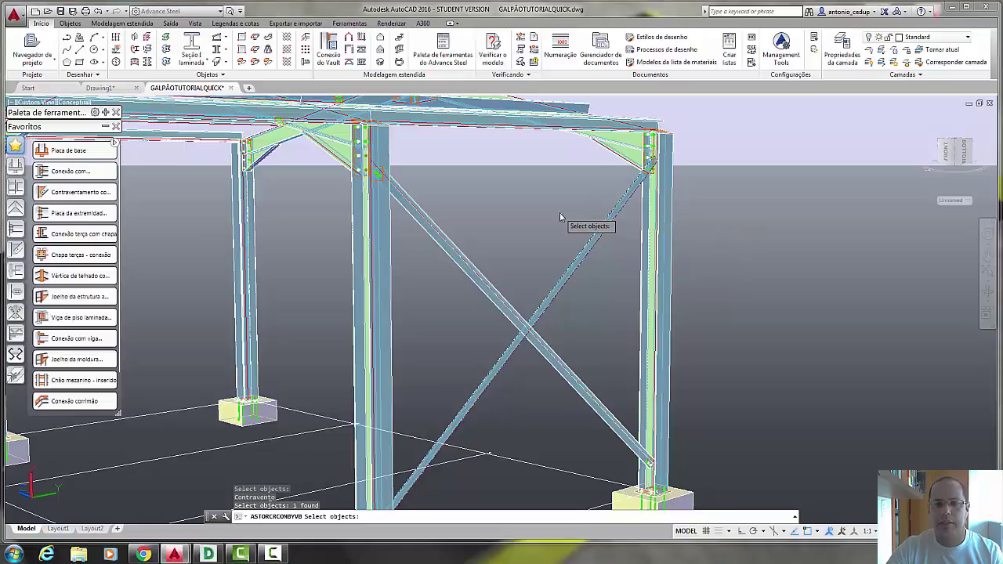
key("Return")
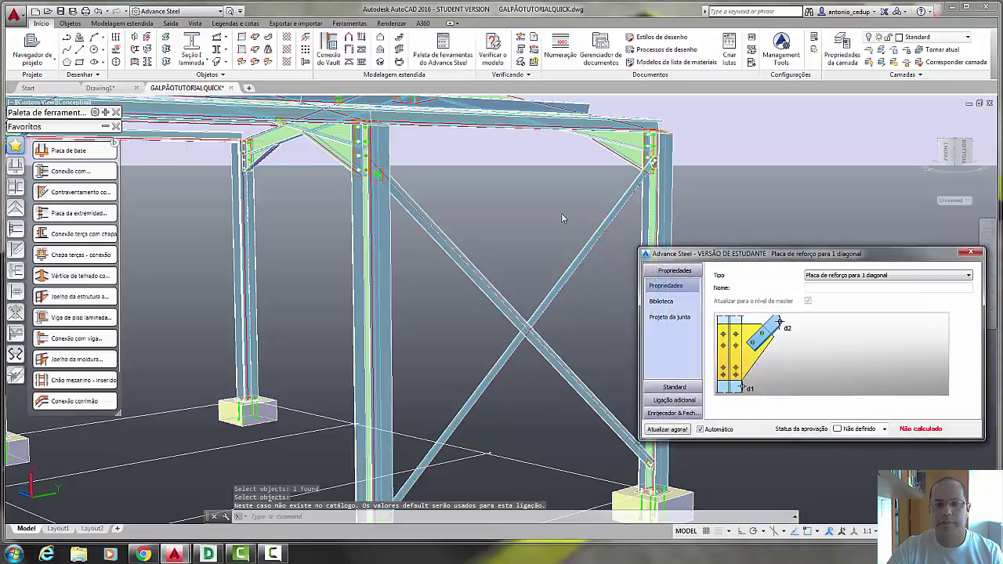
left_click(972, 253)
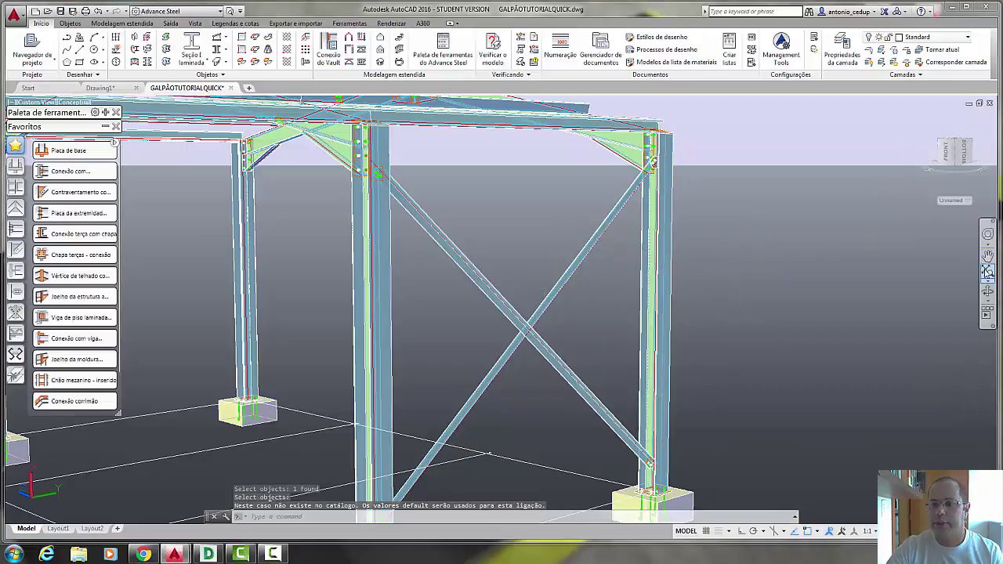
middle_click(656, 274)
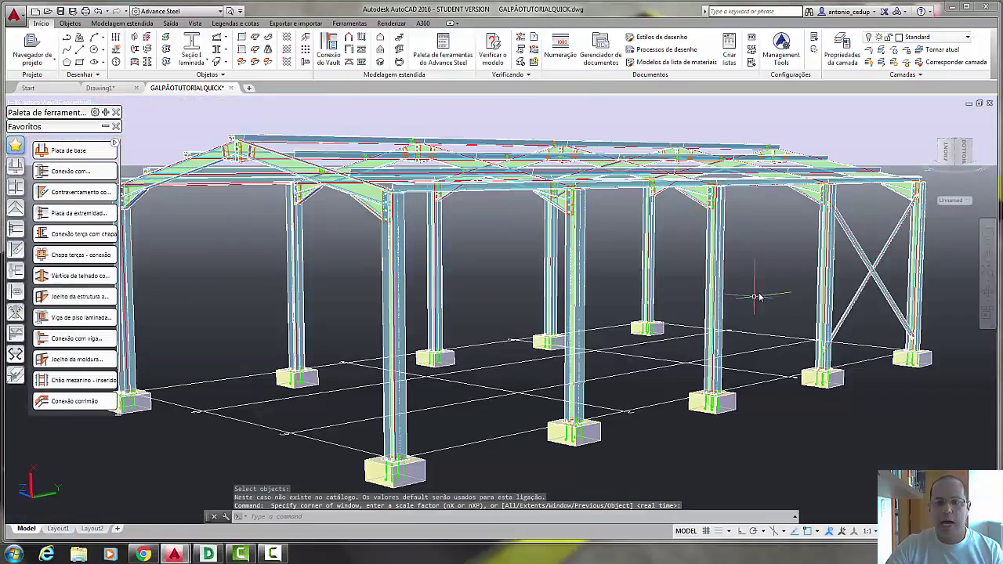
Reset the UCS to World and view the braced warehouse in isometric, home and left views
left_click(924, 124)
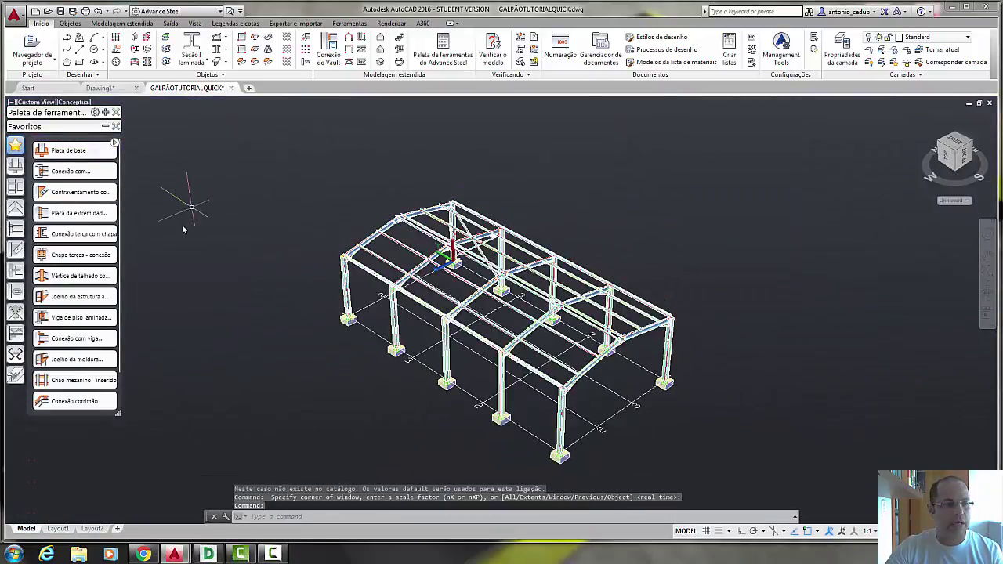
left_click(104, 126)
left_click(106, 112)
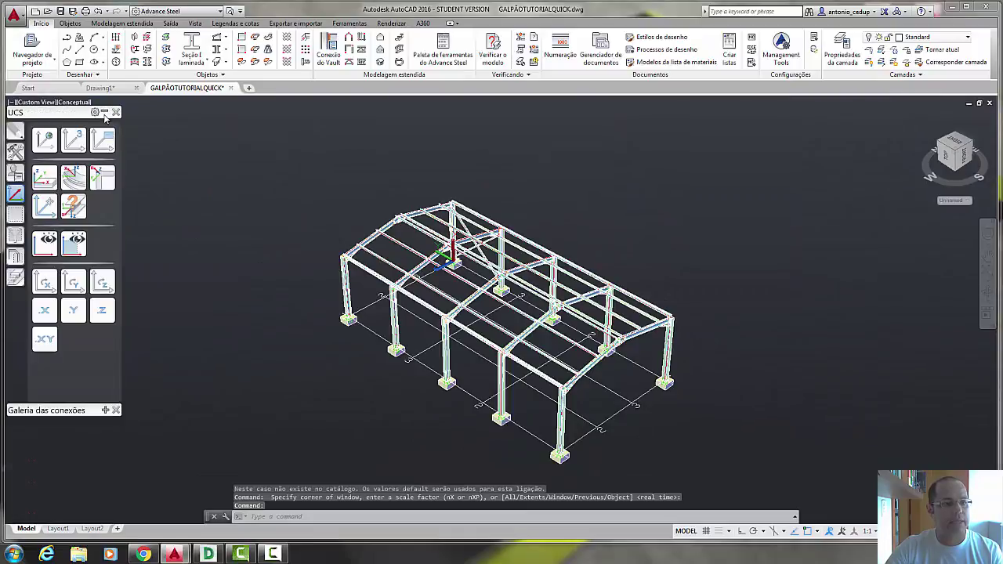
left_click(45, 141)
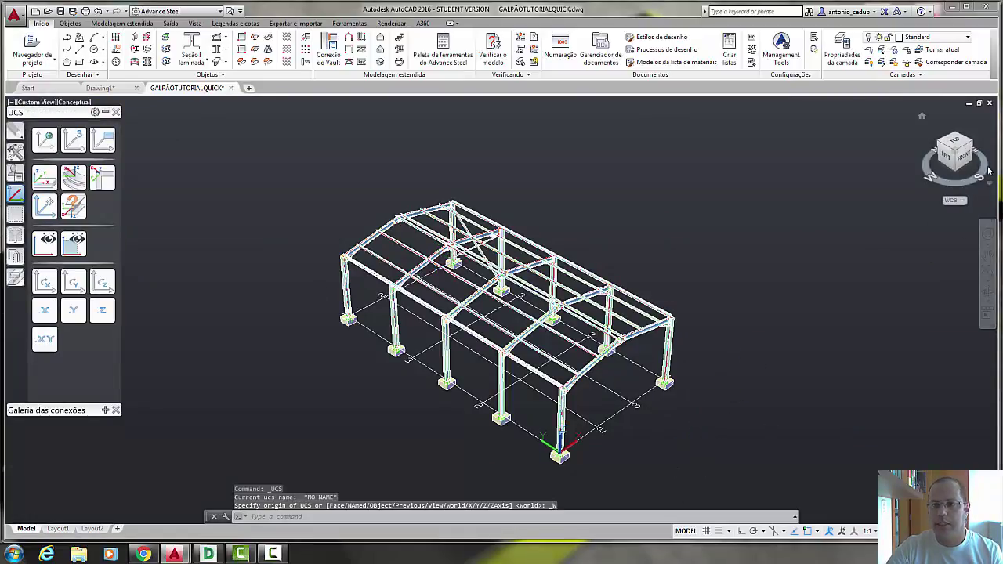
left_click(921, 116)
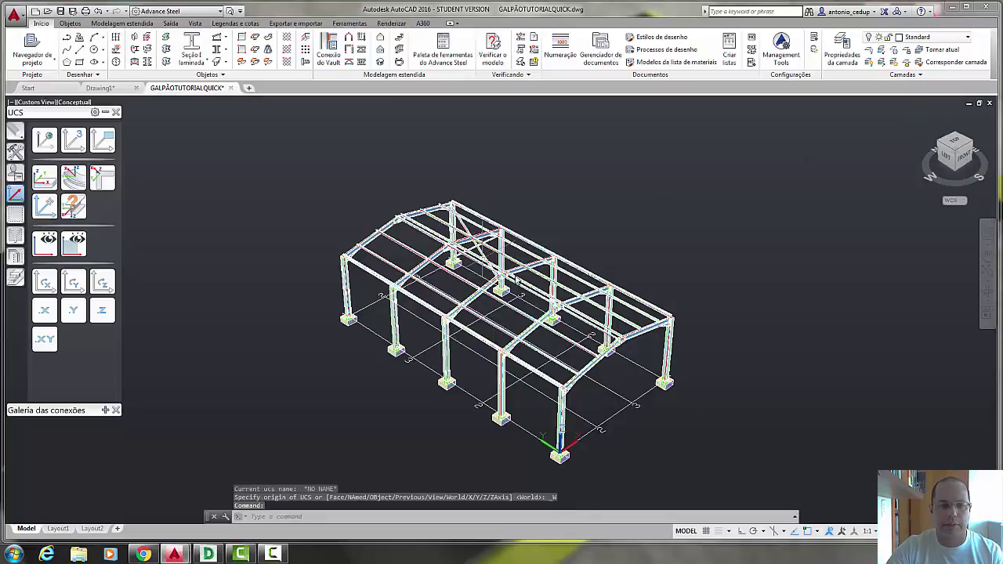
left_click(946, 159)
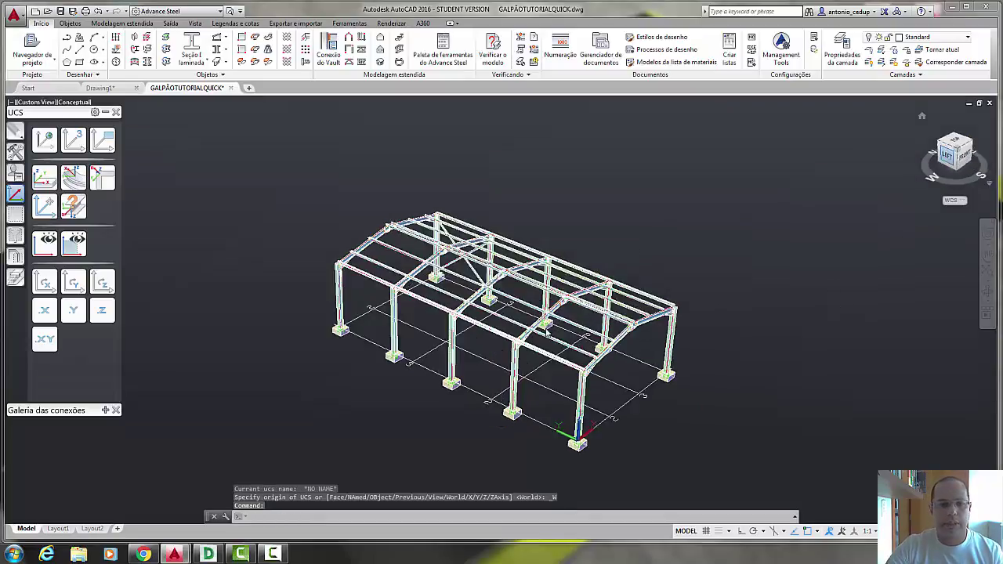